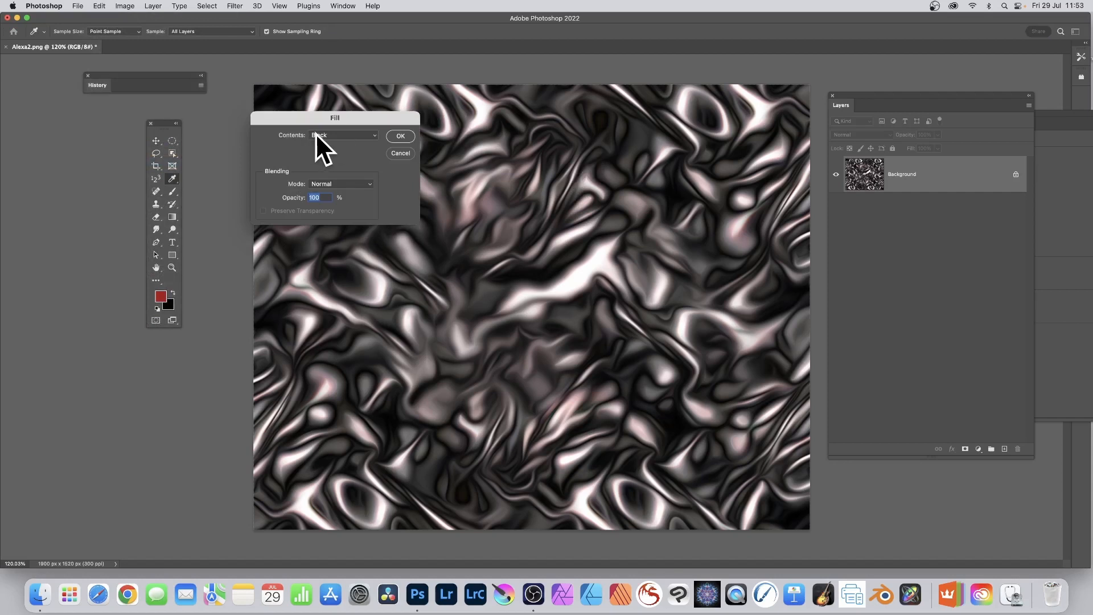
- Fill the background with black and render a 50-300mm Zoom lens flare at the centre of the canvas with about 101% brightness
click(405, 135)
key(v)
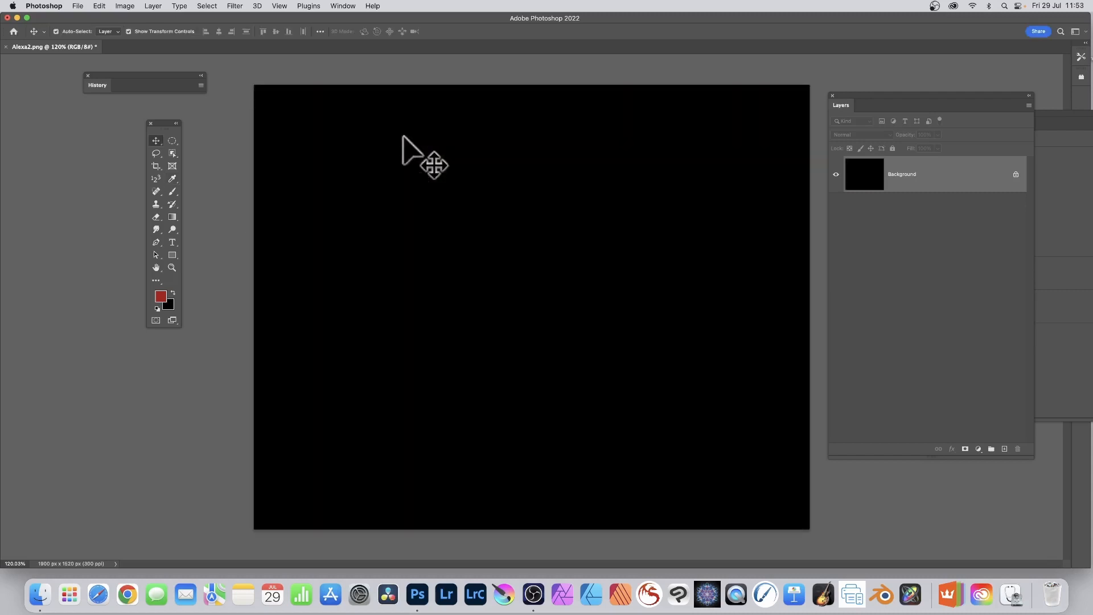
click(232, 6)
mouse_move(251, 183)
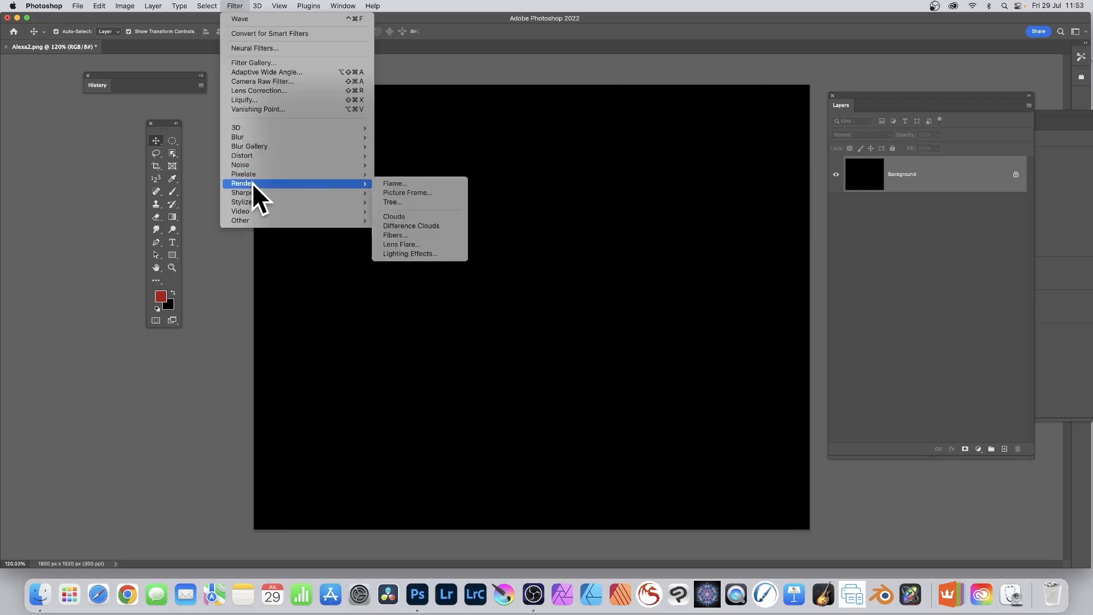
click(421, 245)
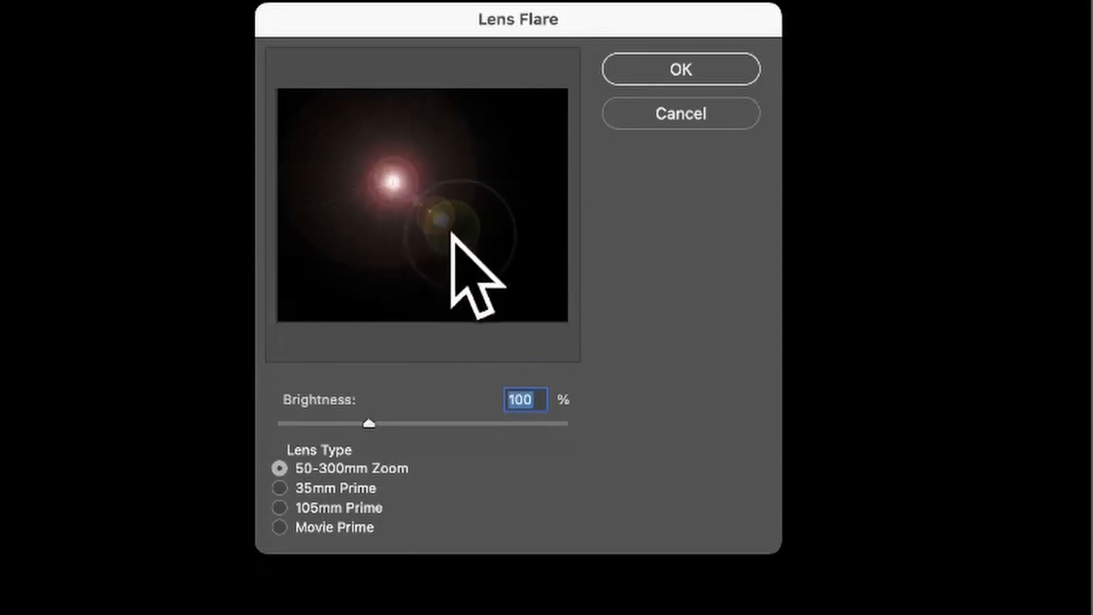
drag(399, 191, 422, 201)
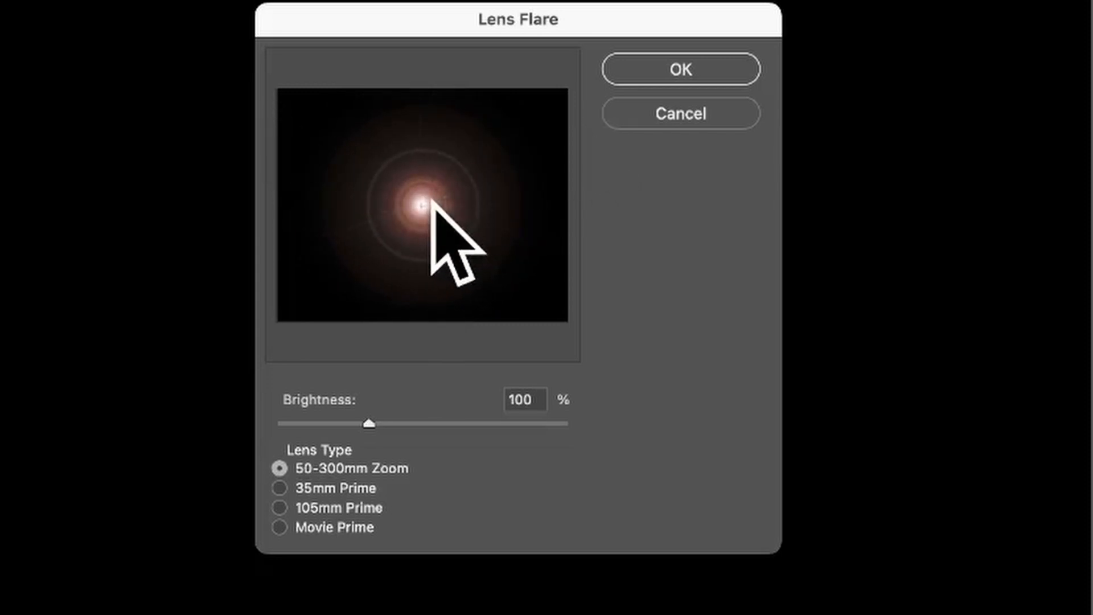
drag(369, 423, 335, 423)
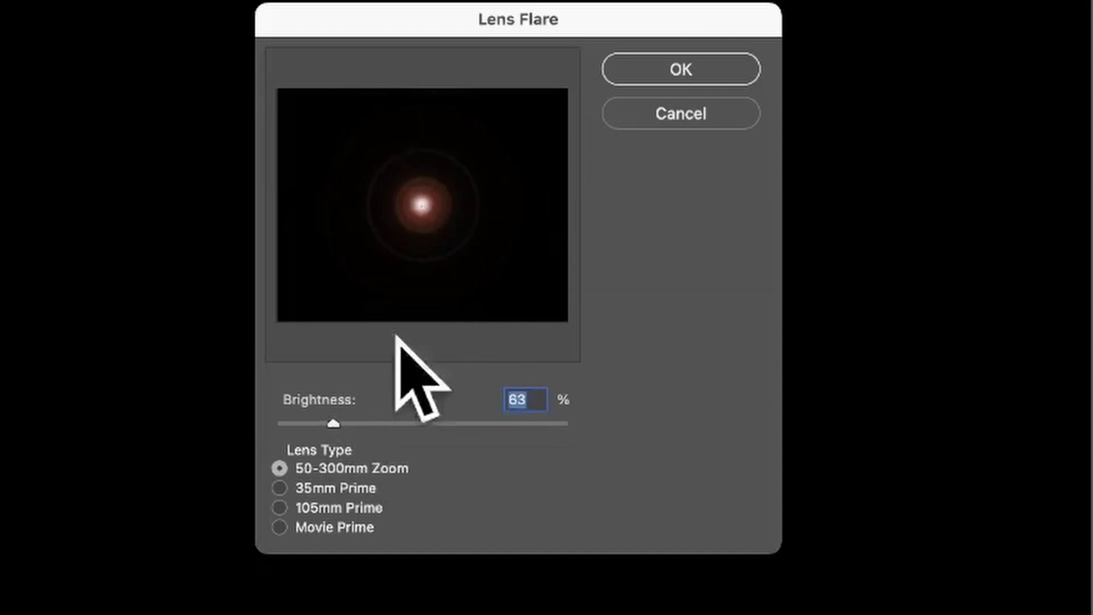
drag(422, 205, 401, 186)
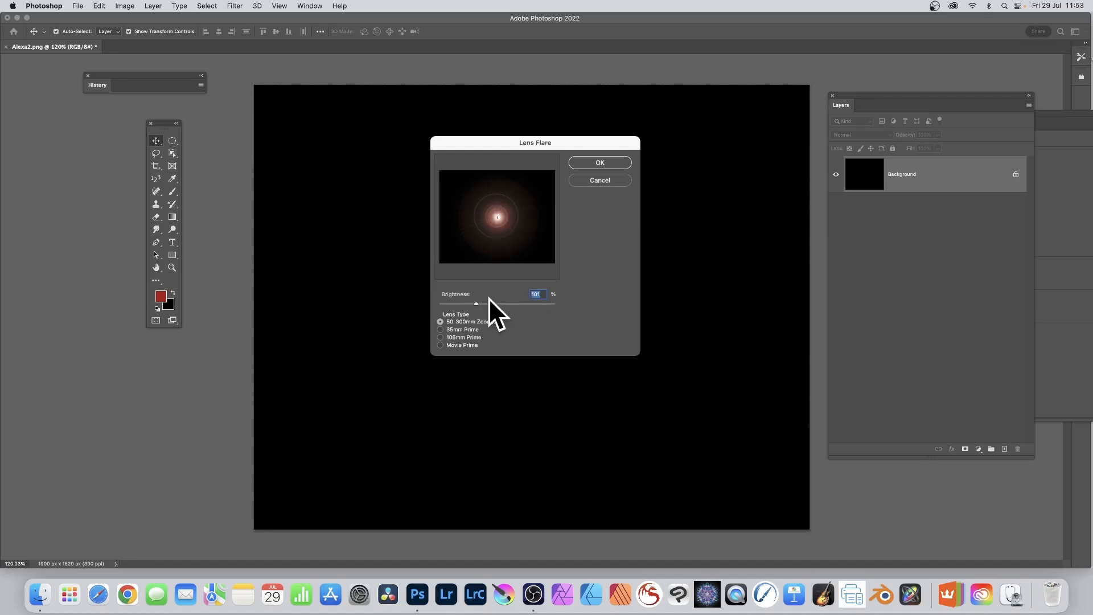
mouse_move(476, 302)
mouse_down()
mouse_move(514, 304)
mouse_move(477, 305)
mouse_up()
click(598, 163)
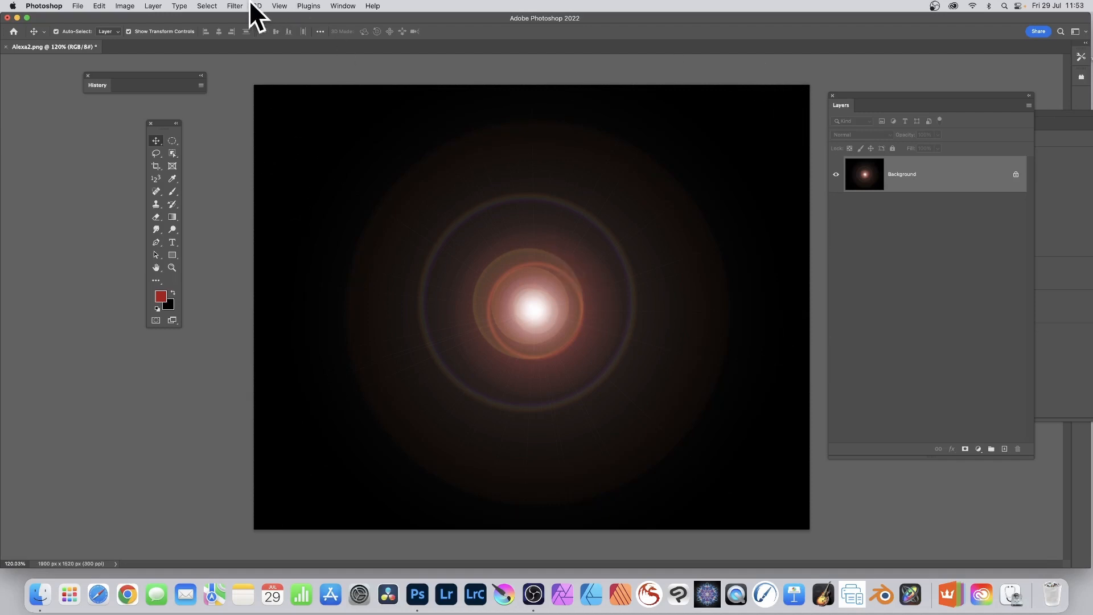
- Distort the lens flare with a randomized Wave filter using one generator, Sine type and a maximum wavelength of 764
click(234, 6)
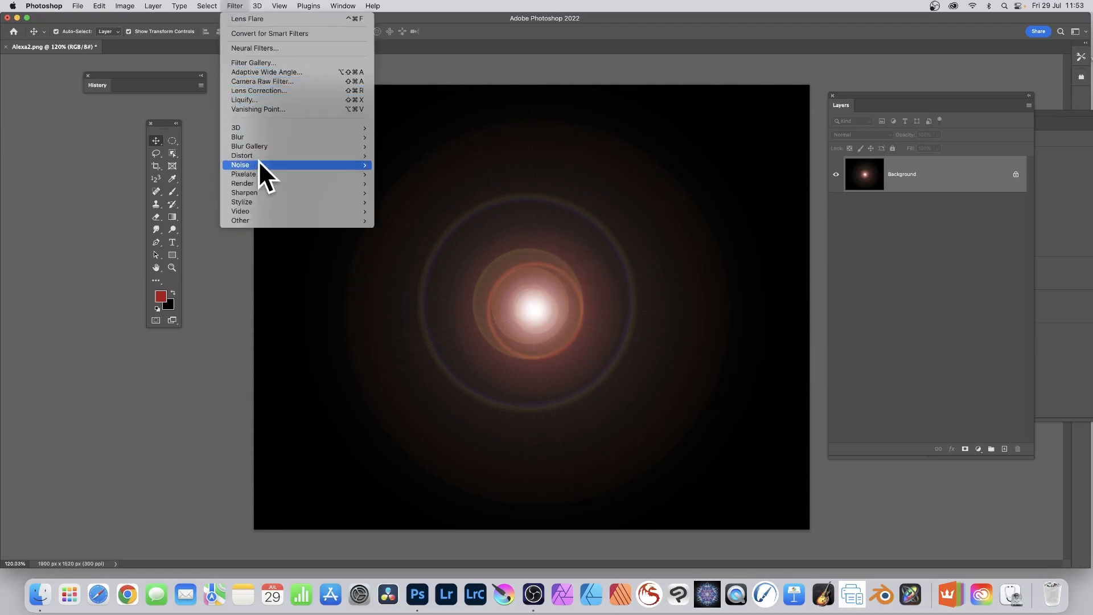
mouse_move(256, 156)
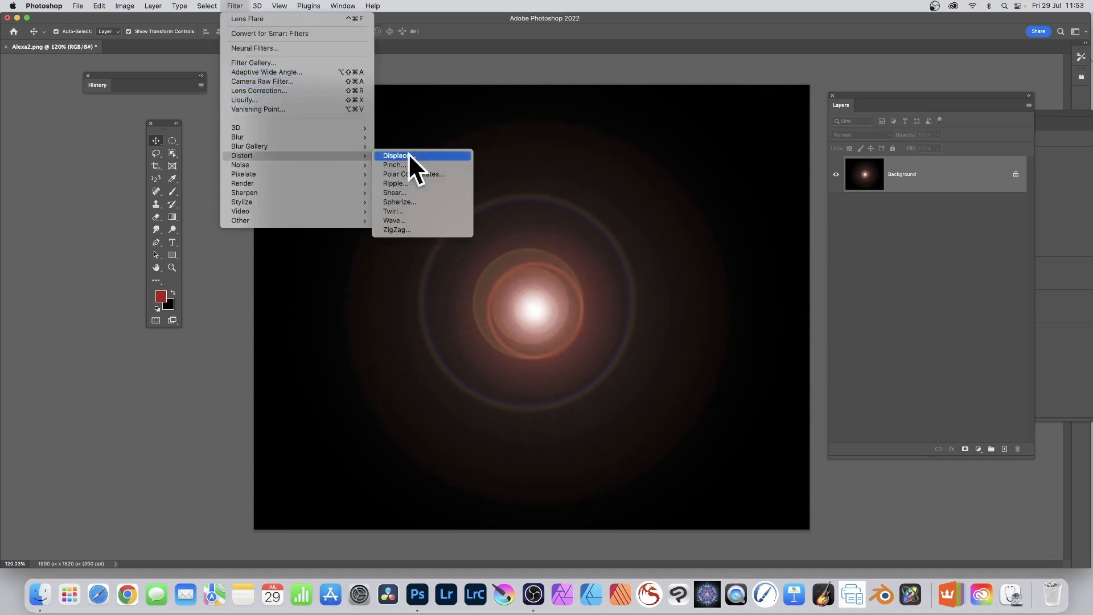
click(403, 220)
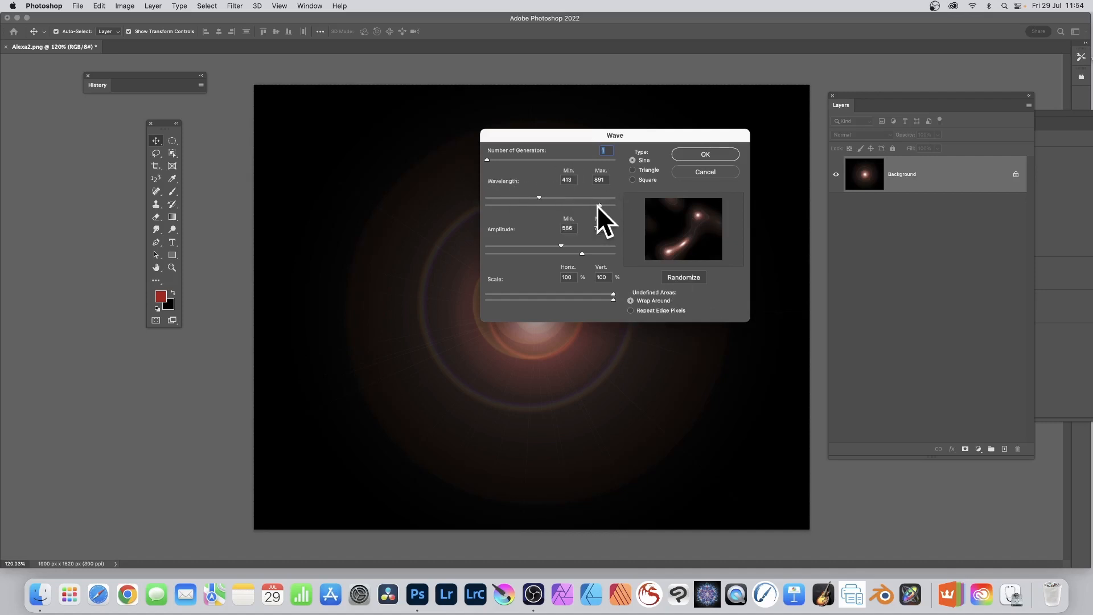
mouse_move(597, 205)
mouse_down()
mouse_move(544, 205)
mouse_move(583, 205)
mouse_up()
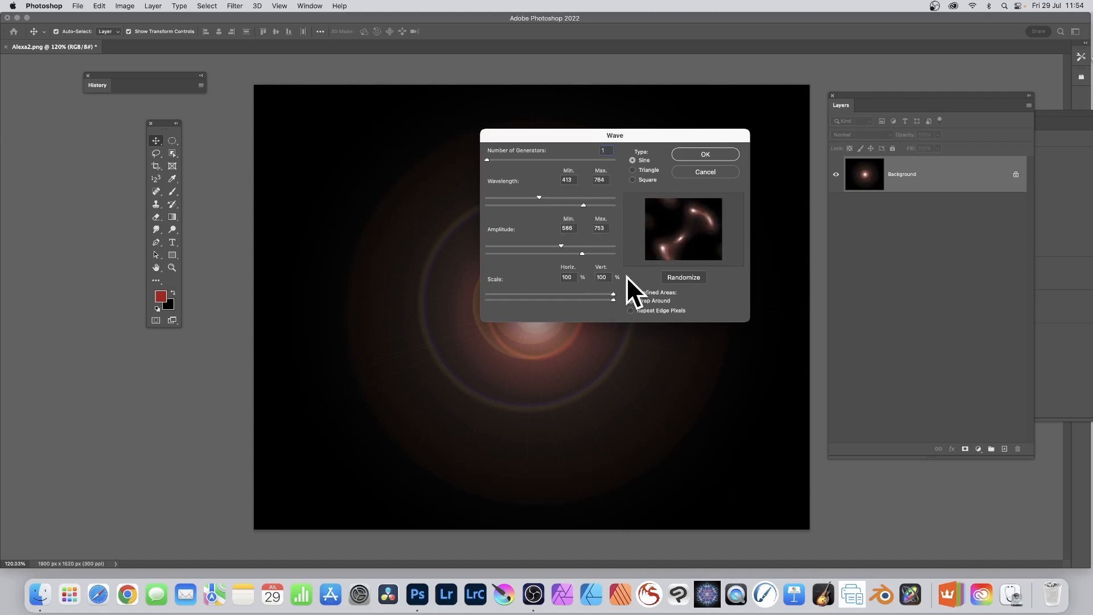
click(680, 275)
click(682, 276)
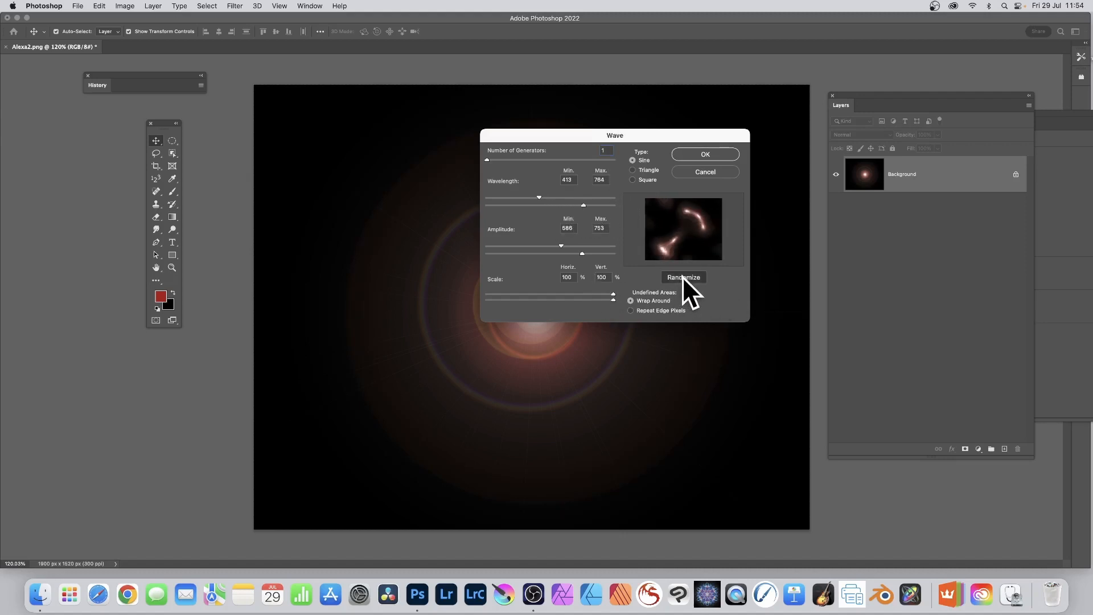
click(682, 276)
click(683, 276)
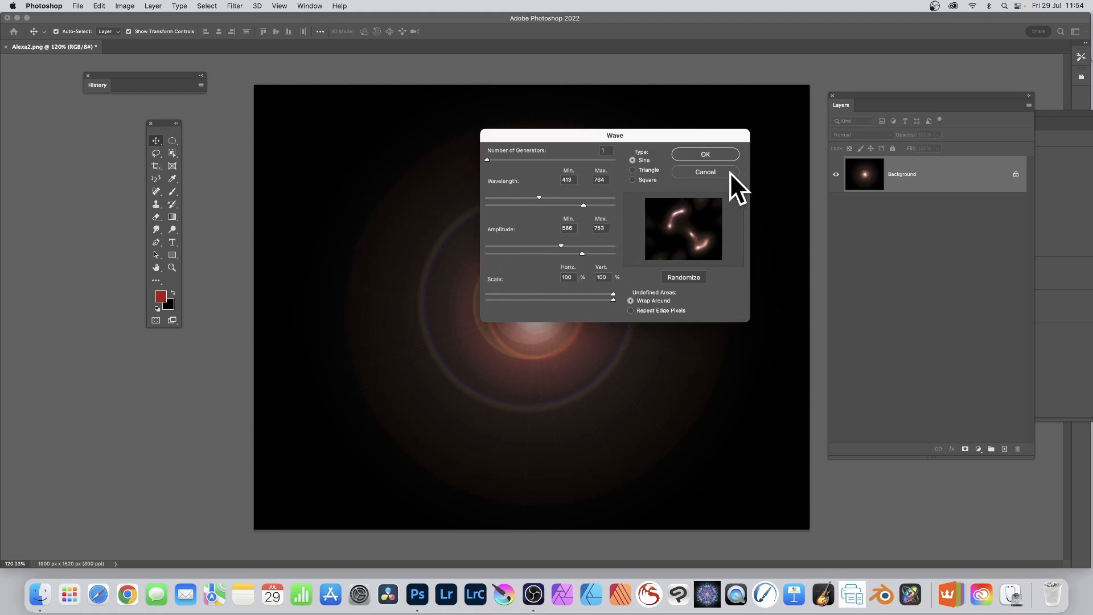
click(712, 152)
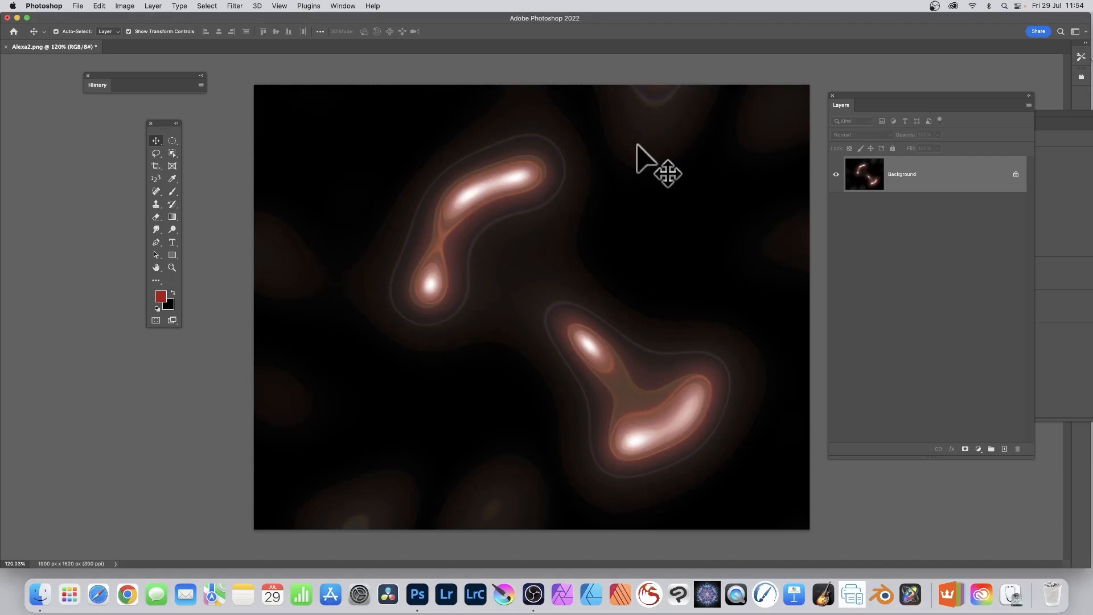
- Try applying the Wave filter a second time with the same settings and undo it
click(235, 6)
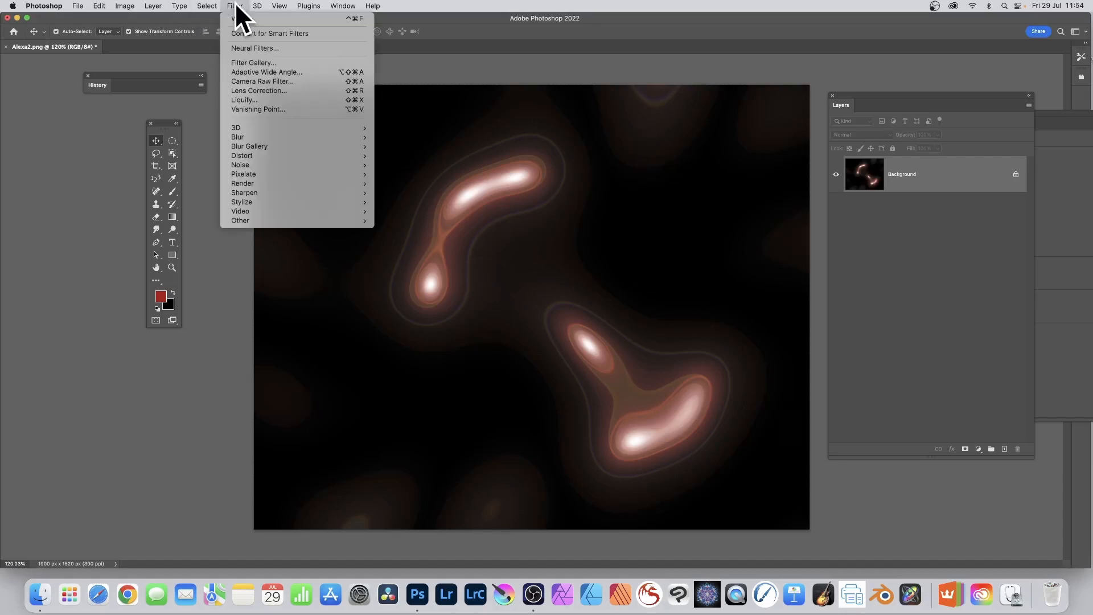
click(238, 19)
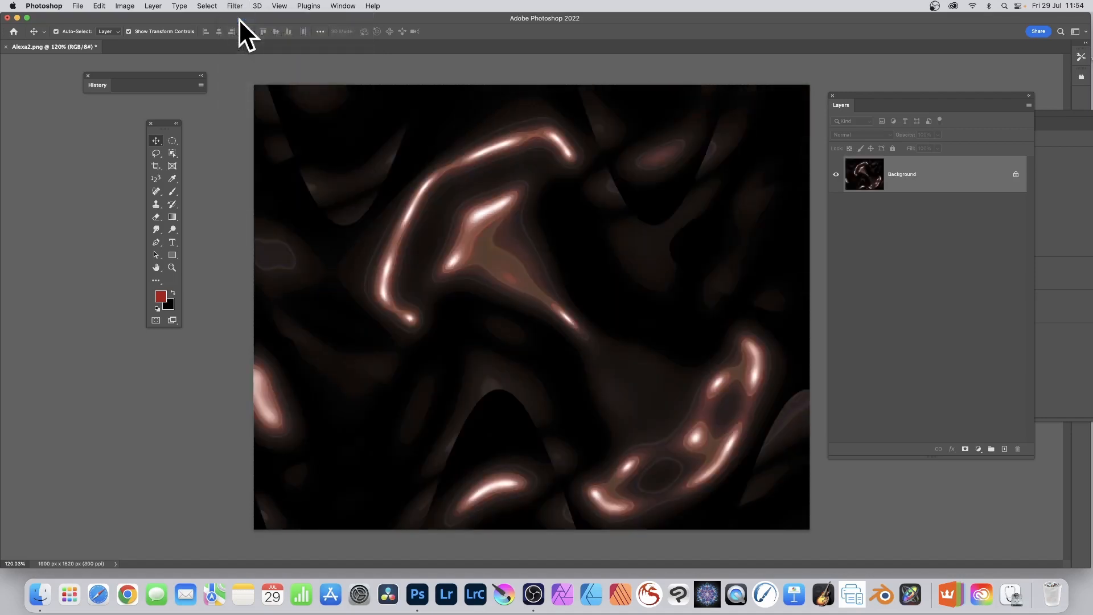
key(super+z)
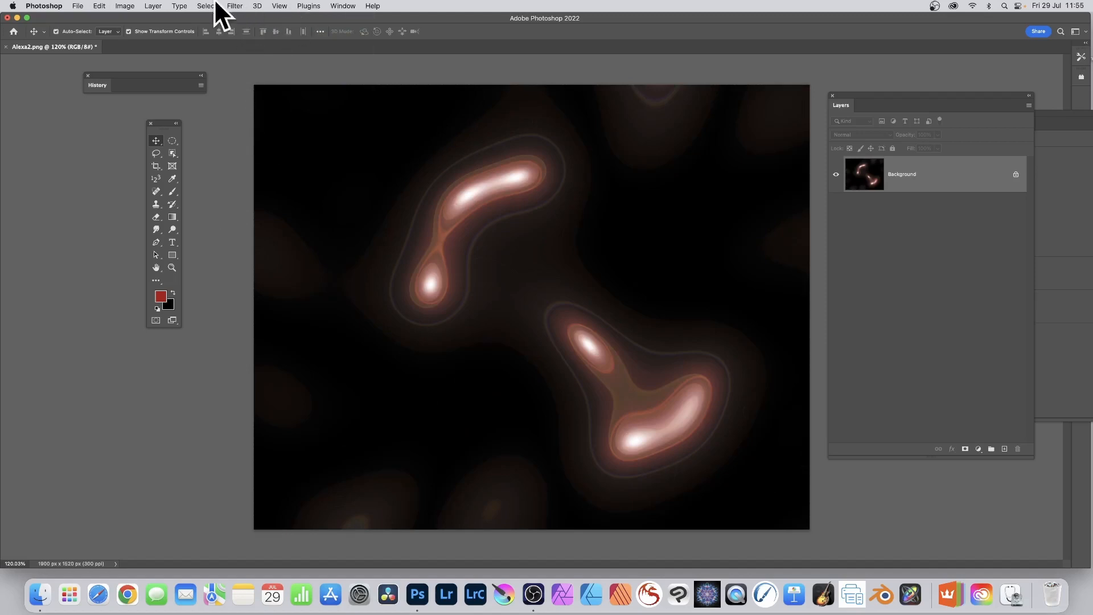
- Define the distorted flare image as a pattern named "Pattern"
click(100, 7)
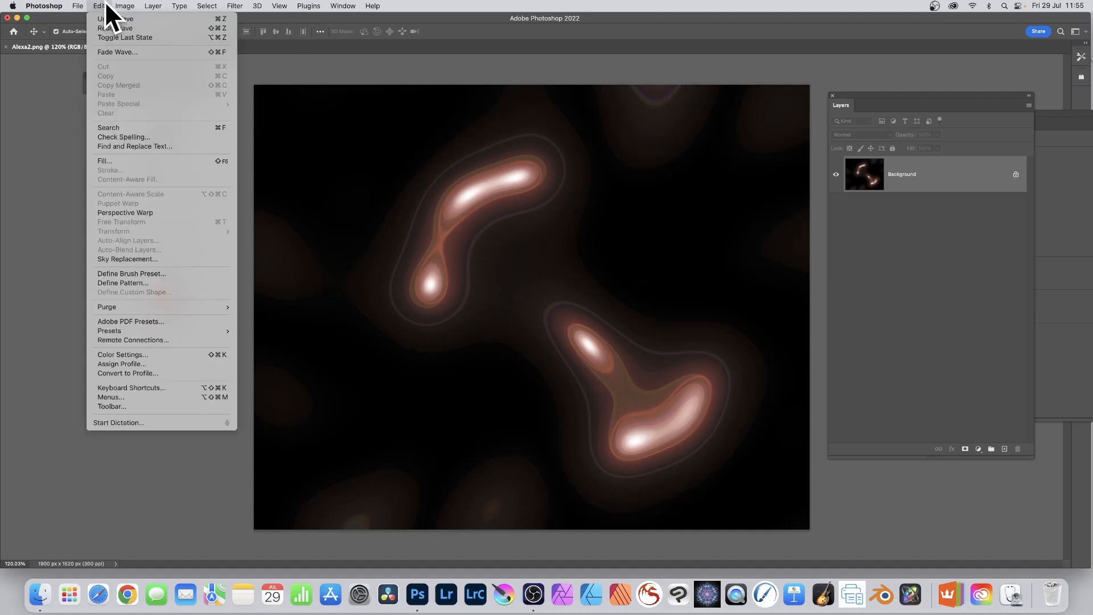
click(141, 283)
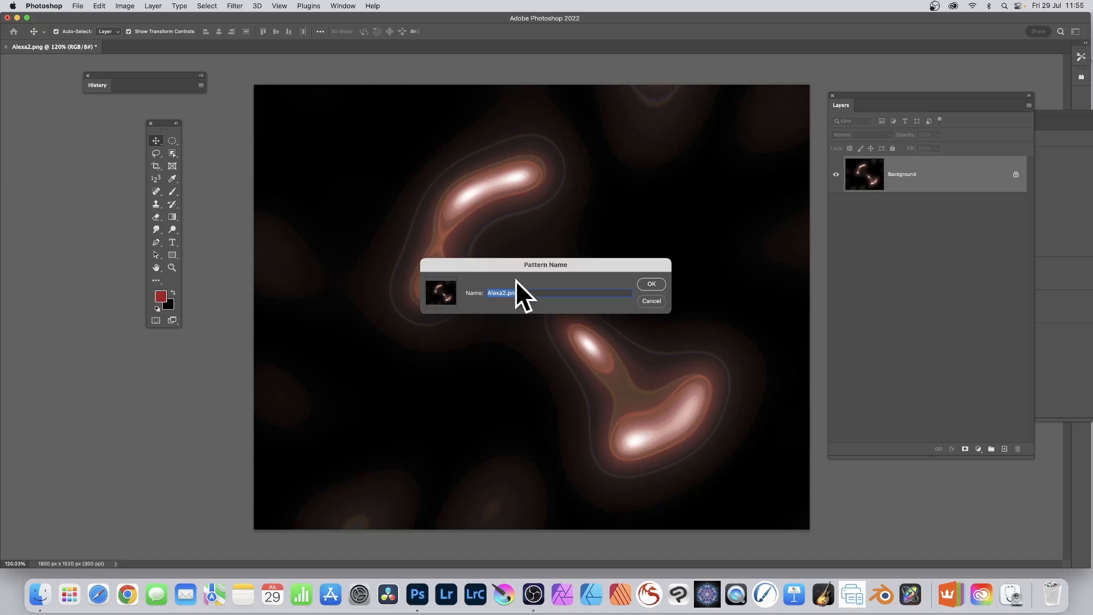
text(Pattern)
click(652, 283)
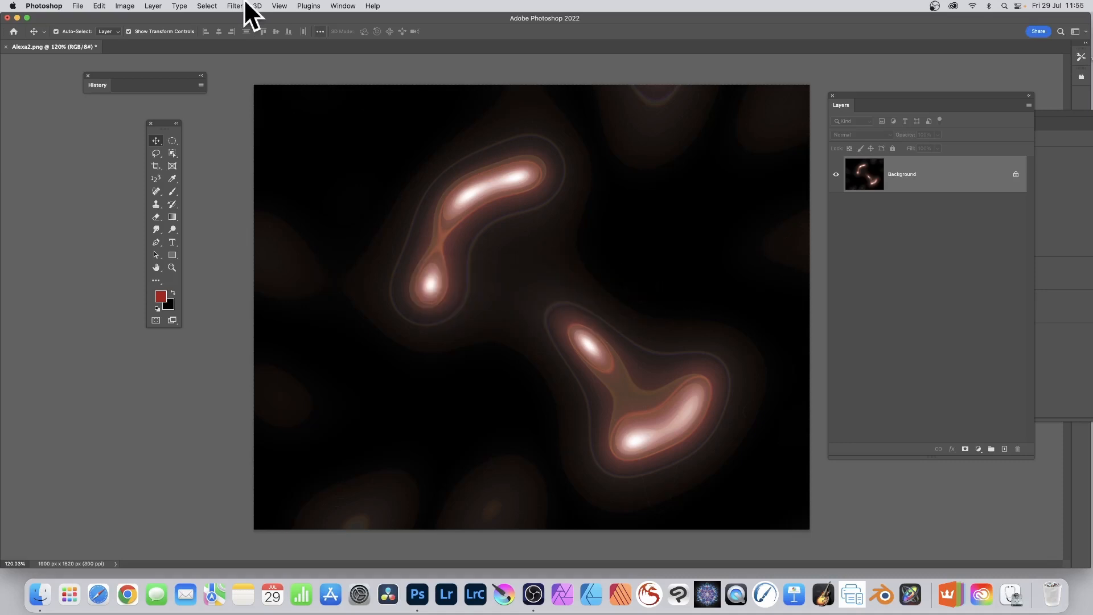
- Add a pattern fill layer above the background using the newly defined flare pattern
click(154, 6)
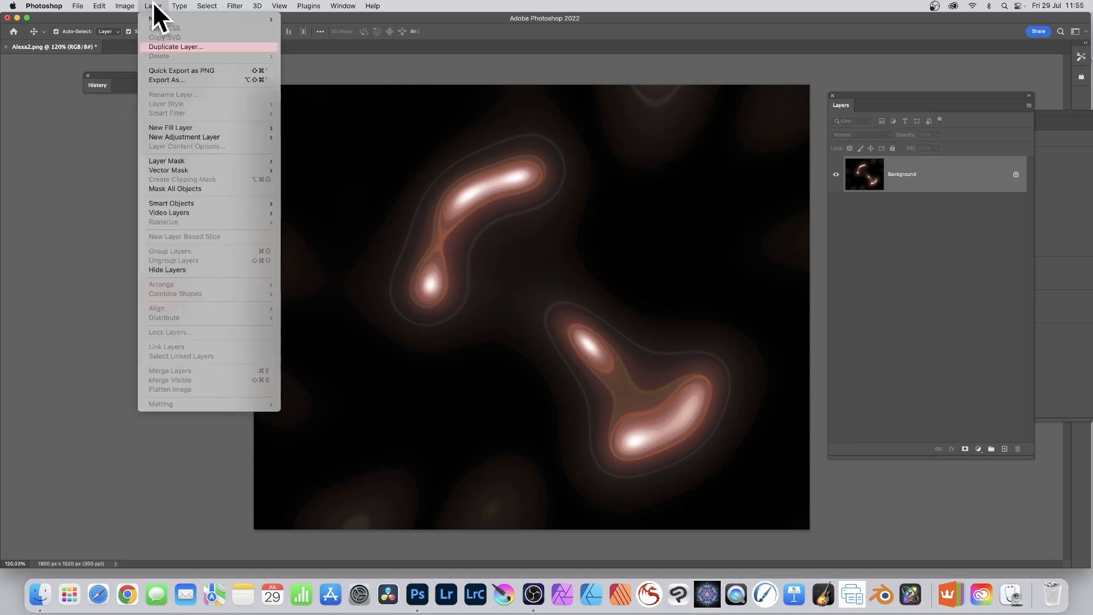
mouse_move(169, 126)
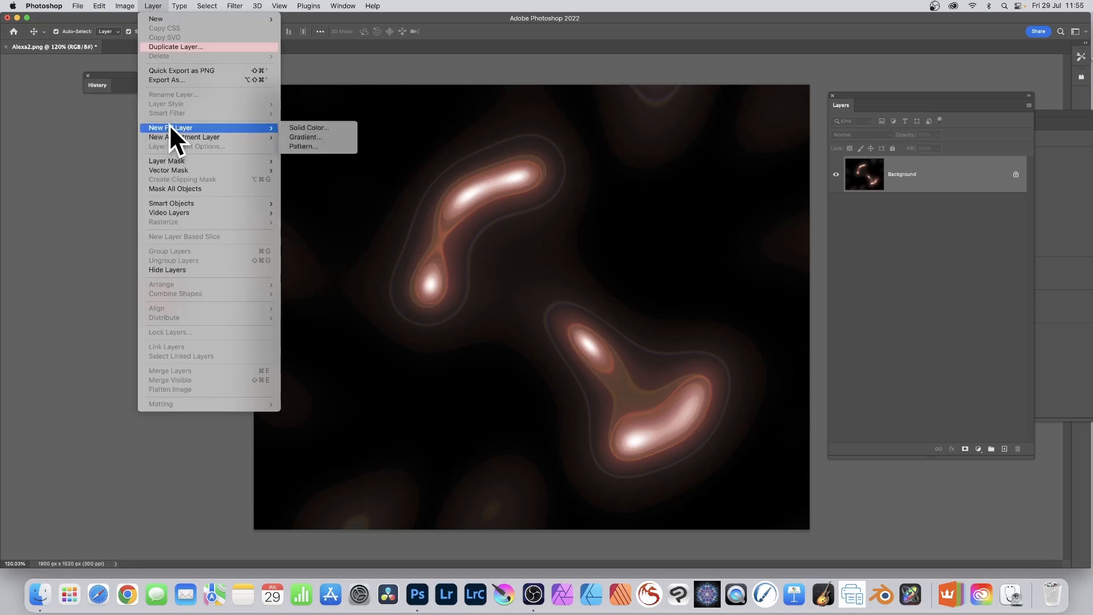
click(305, 146)
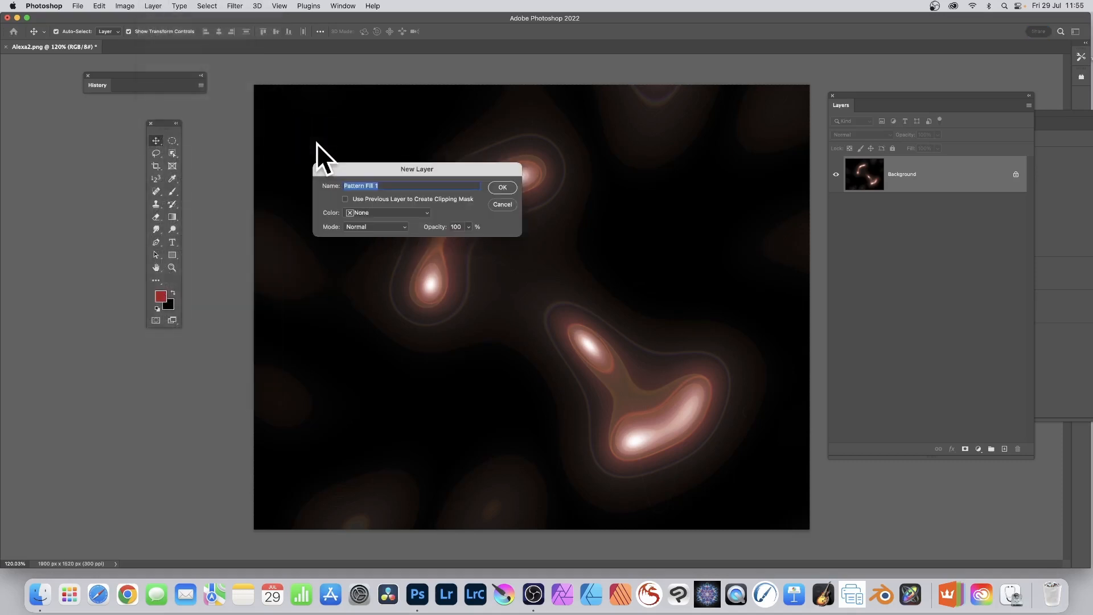
click(509, 186)
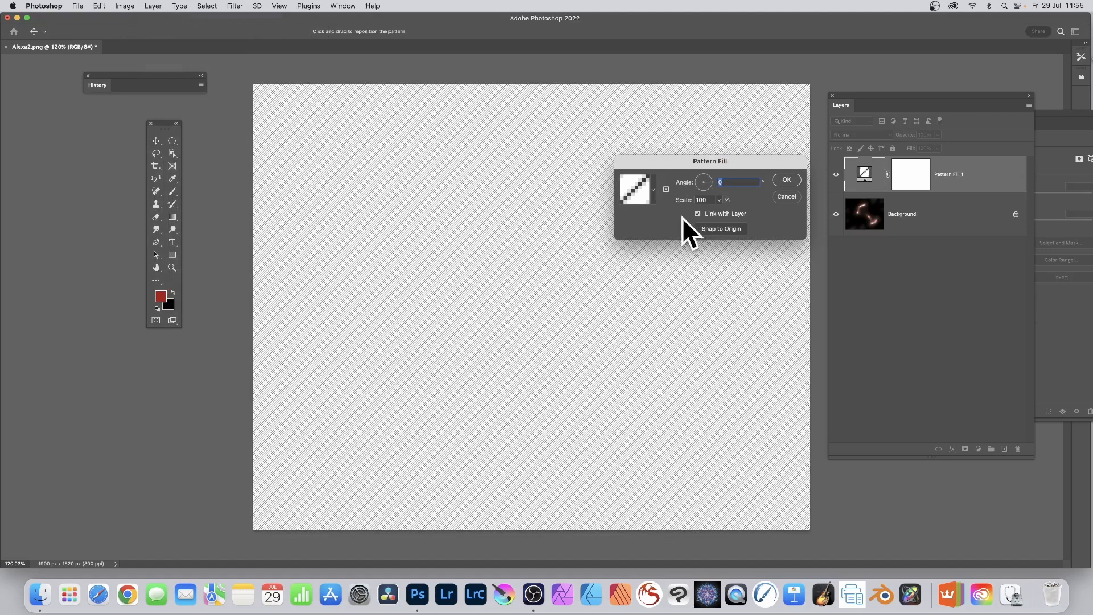
click(653, 193)
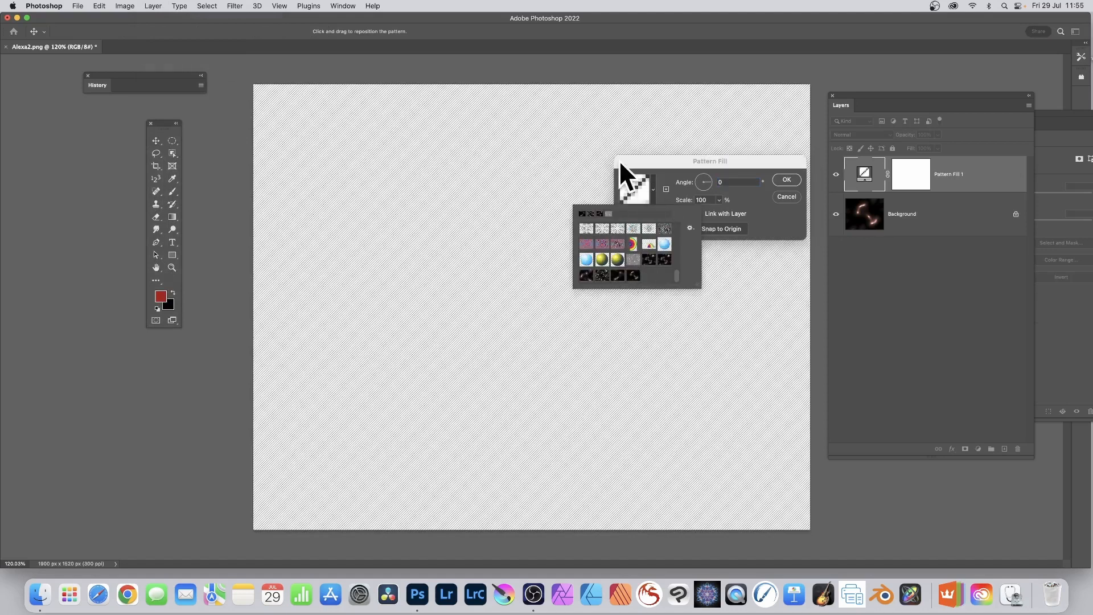
click(634, 276)
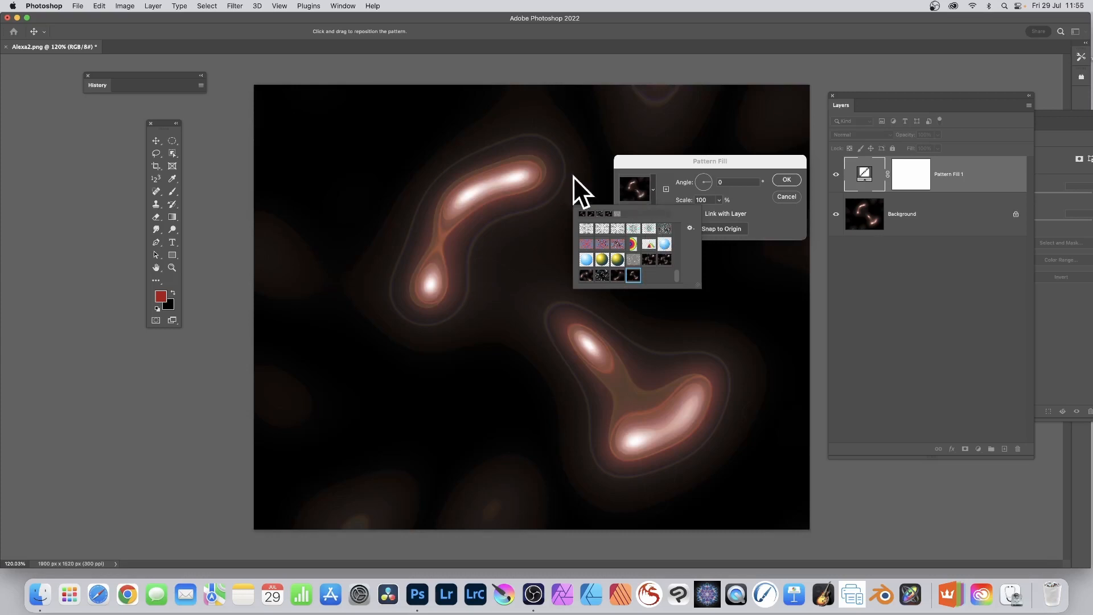
- Scale the pattern fill to 50%, shift its tiles on the canvas and rotate it to about -30.19°
drag(466, 144, 506, 227)
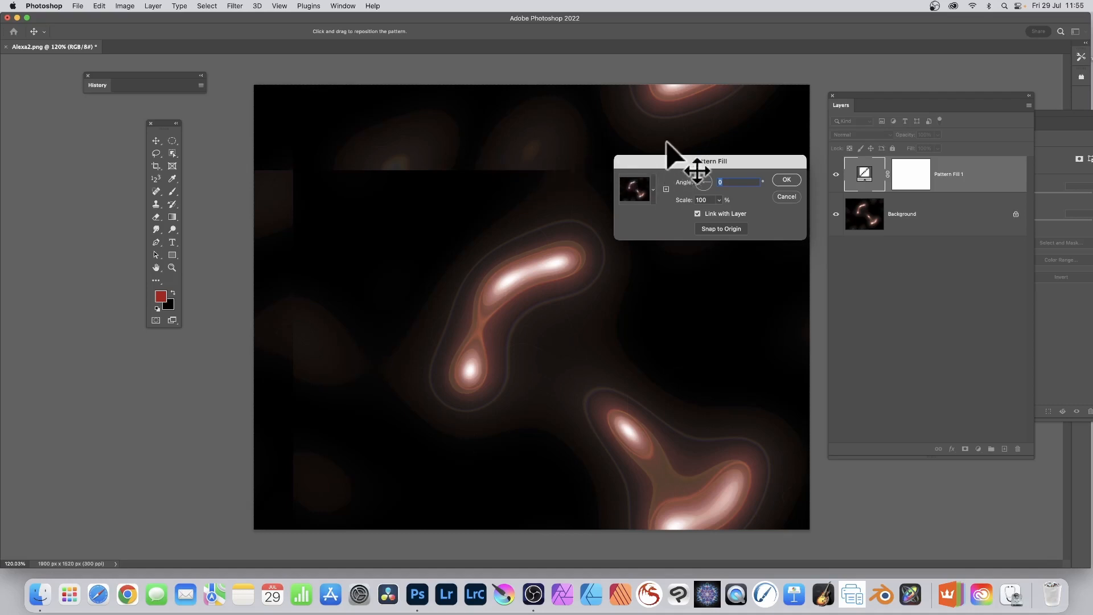
click(705, 200)
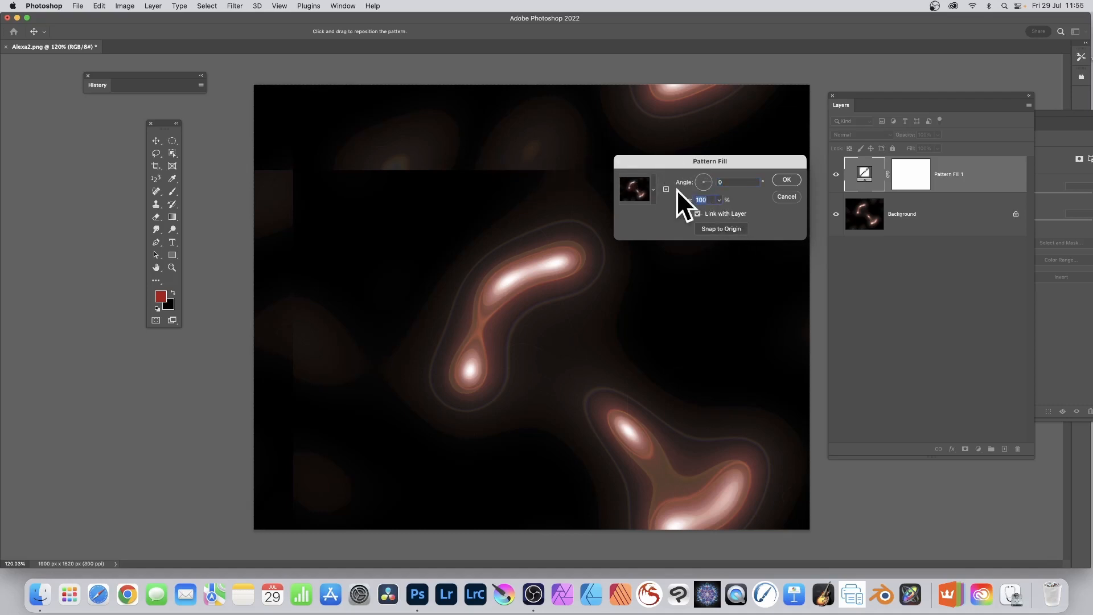
text(50)
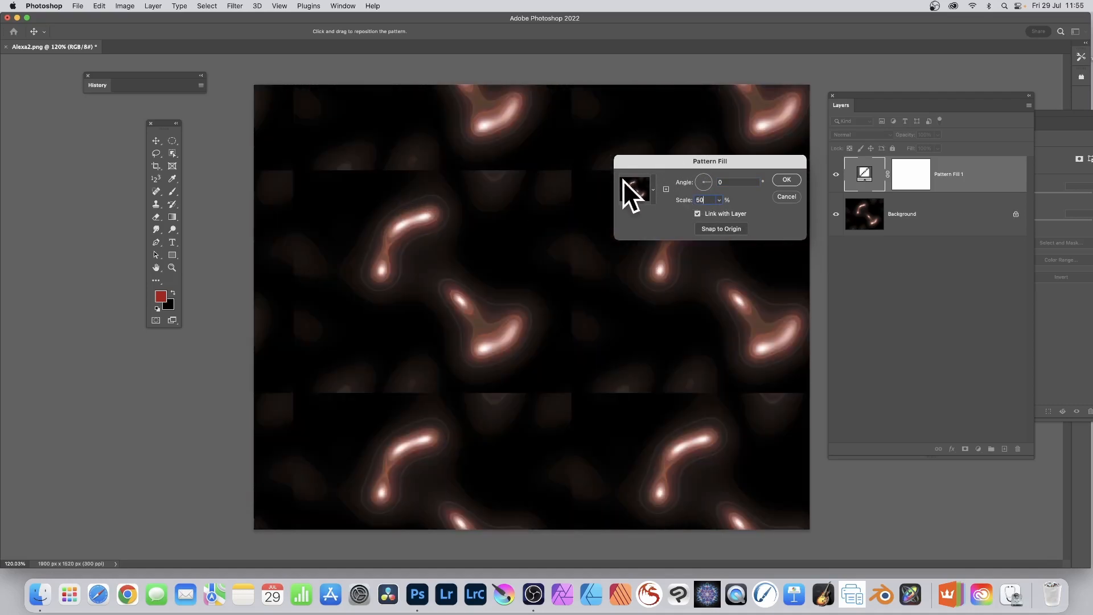
drag(430, 185, 558, 347)
drag(452, 299, 486, 274)
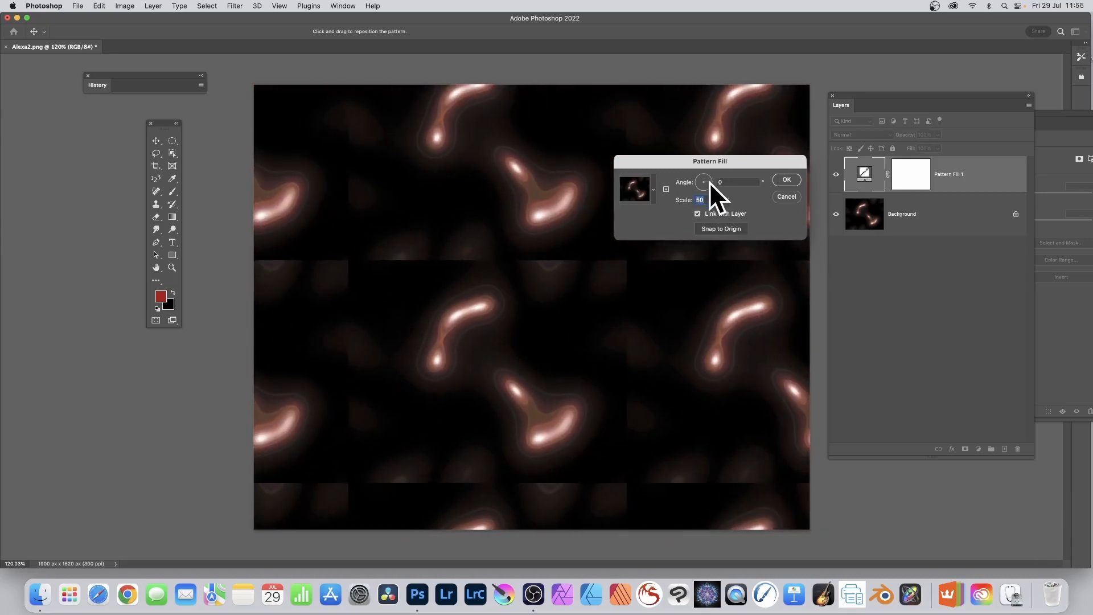
click(716, 188)
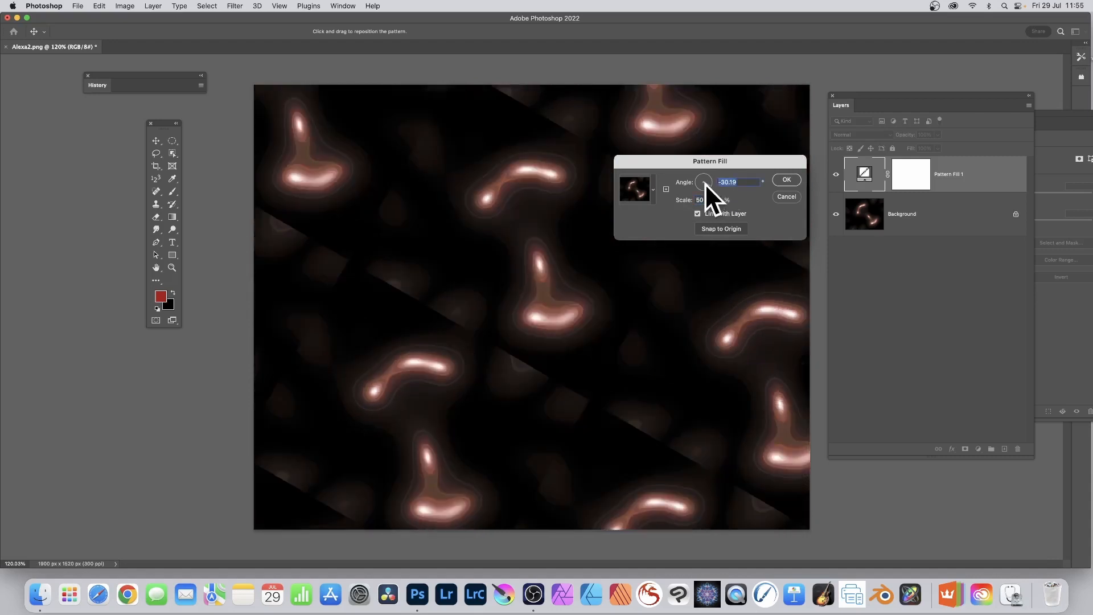
click(787, 180)
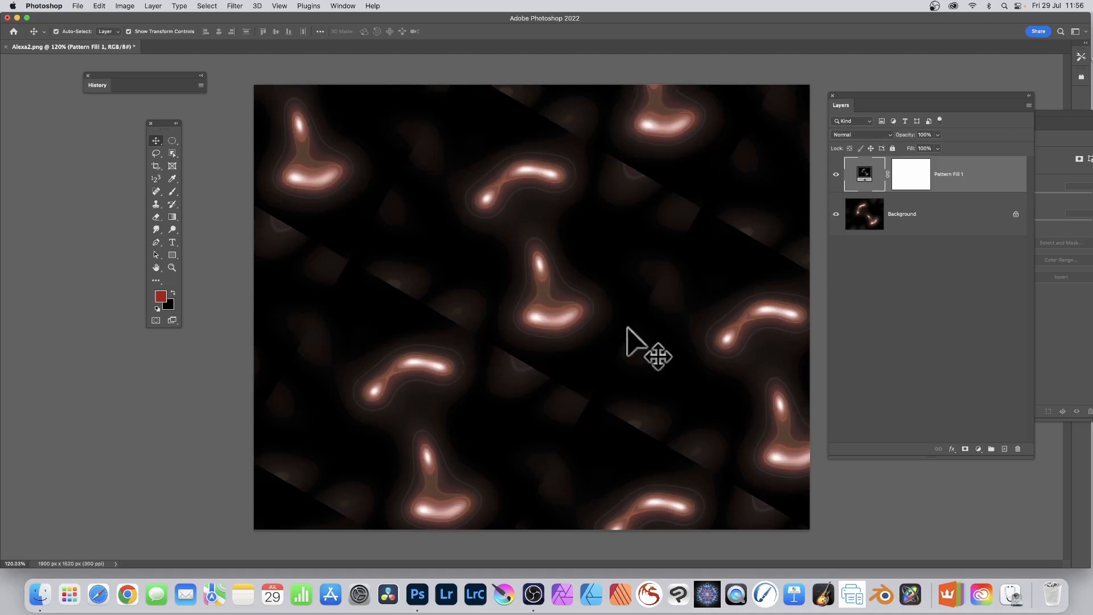
- Flatten the pattern fill layer and the background into a single layer
click(155, 6)
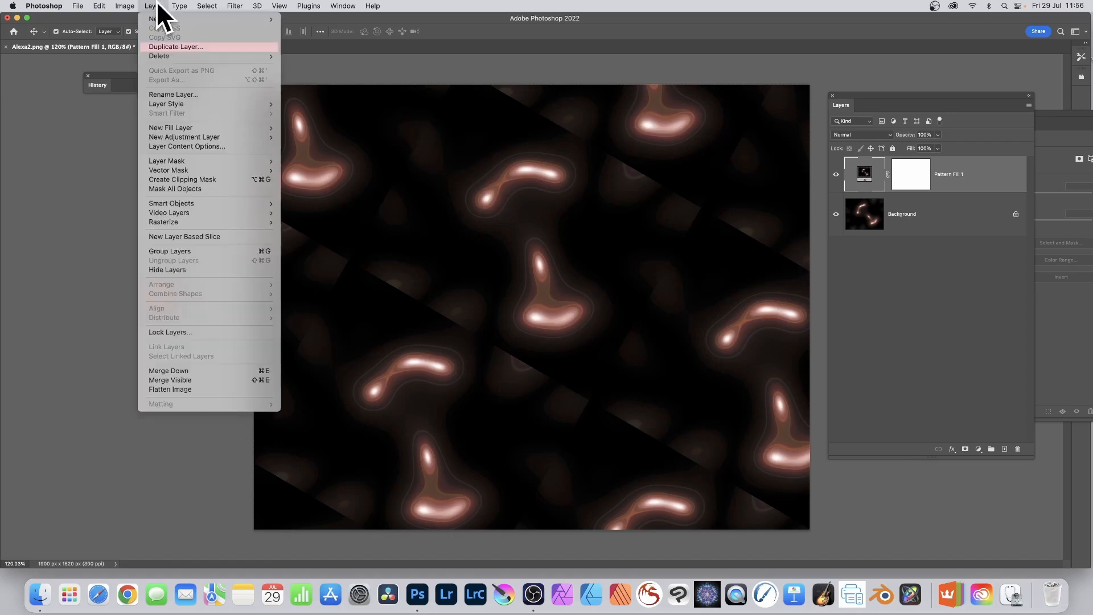
click(169, 389)
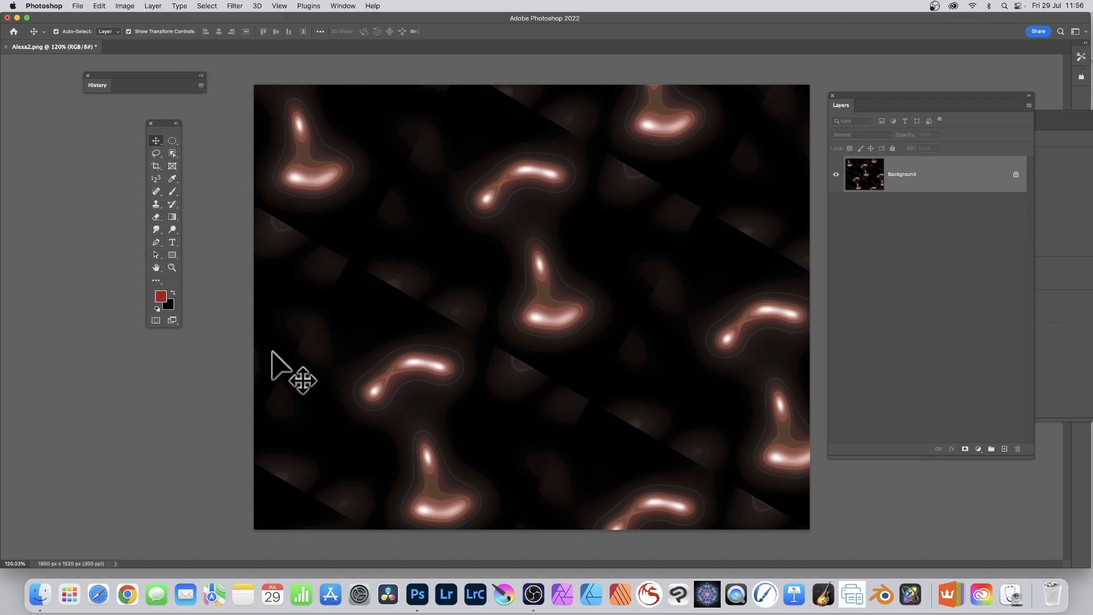
- Apply the Oil Paint filter to the flattened background with Stylization and Cleanliness both set to 10, leaving Lighting off
click(234, 7)
mouse_move(249, 195)
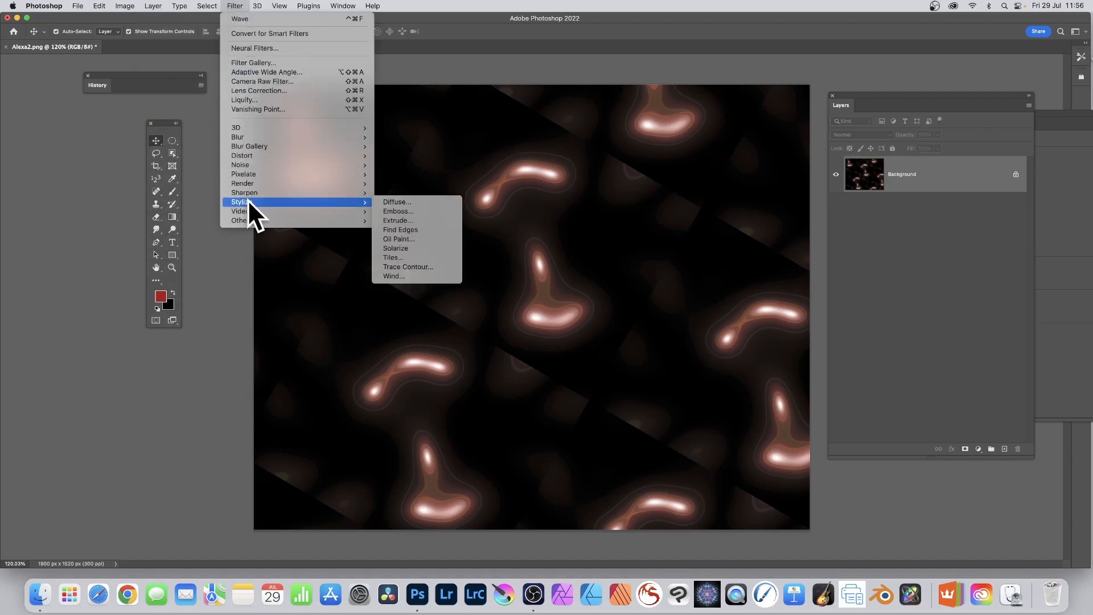
click(416, 239)
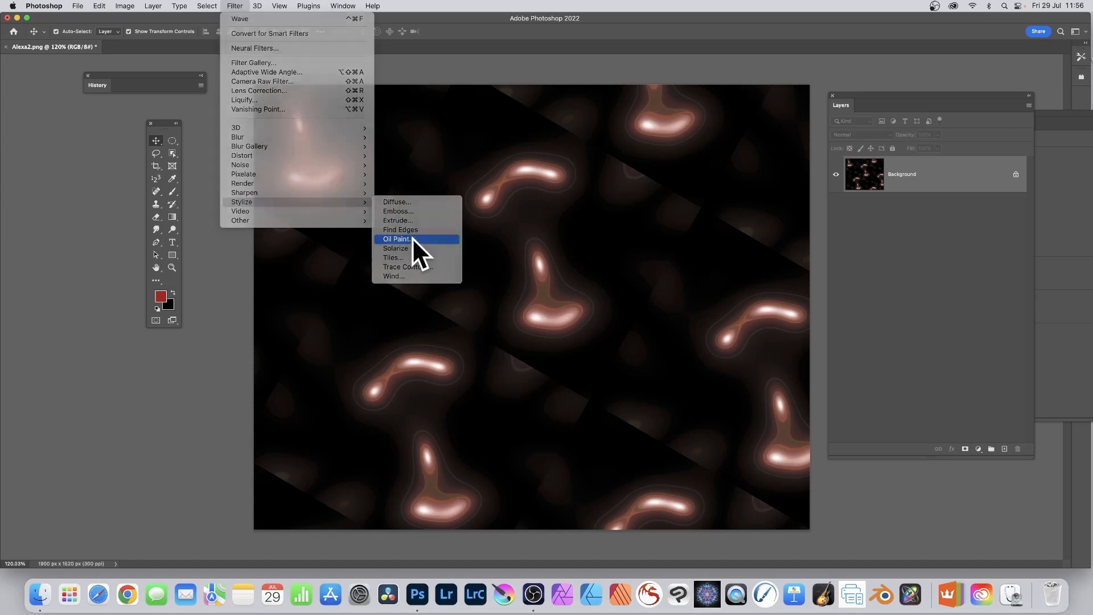
drag(546, 101, 668, 115)
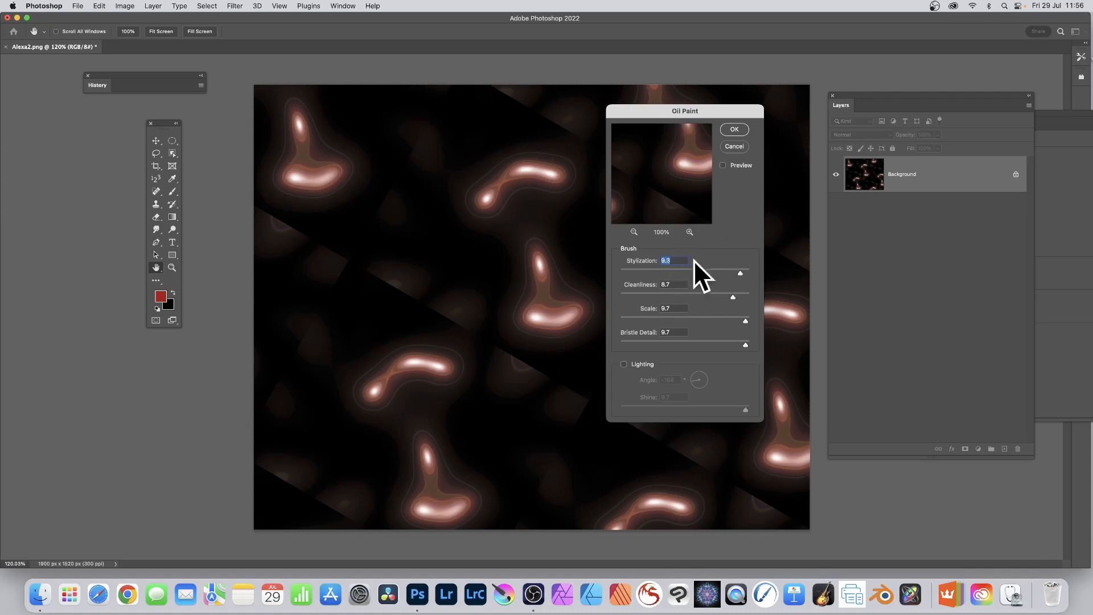
drag(740, 272, 777, 295)
click(732, 129)
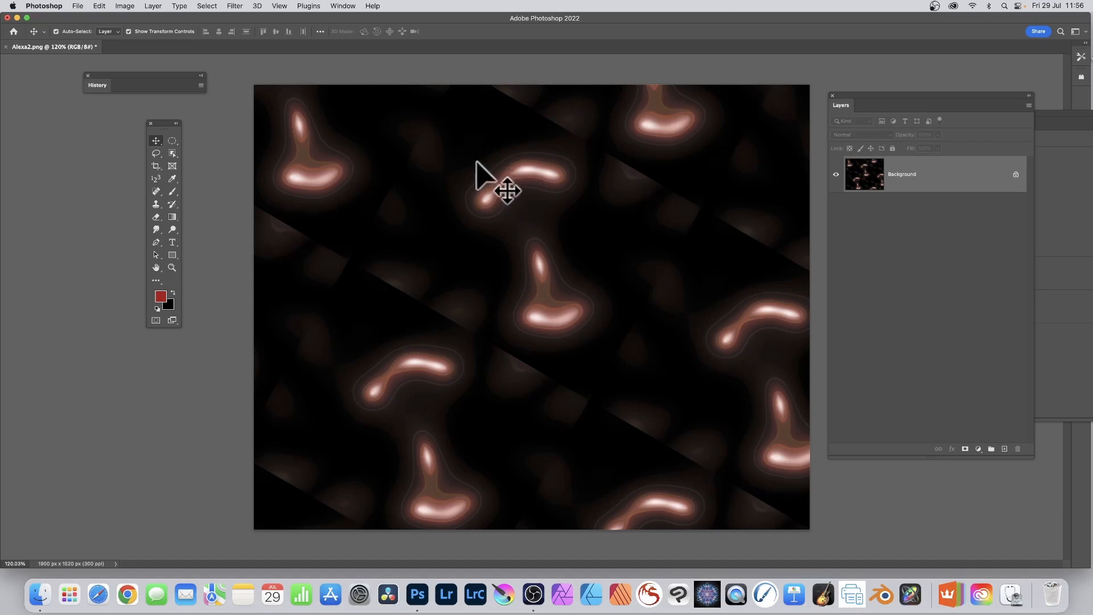
- Reapply the last-used Oil Paint filter several times to smooth the flare pattern further
click(231, 5)
click(230, 10)
click(233, 6)
click(235, 13)
click(234, 7)
click(237, 15)
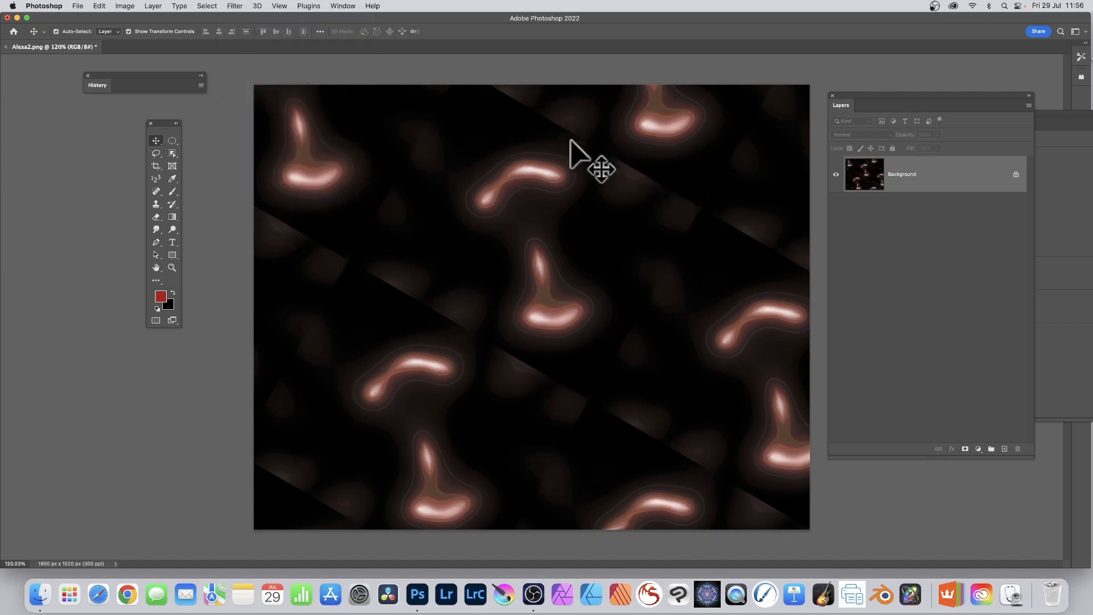
click(230, 3)
click(229, 16)
- Brighten the image with a Levels adjustment, setting the input midtones to 1.27 and the white point to 169
click(125, 4)
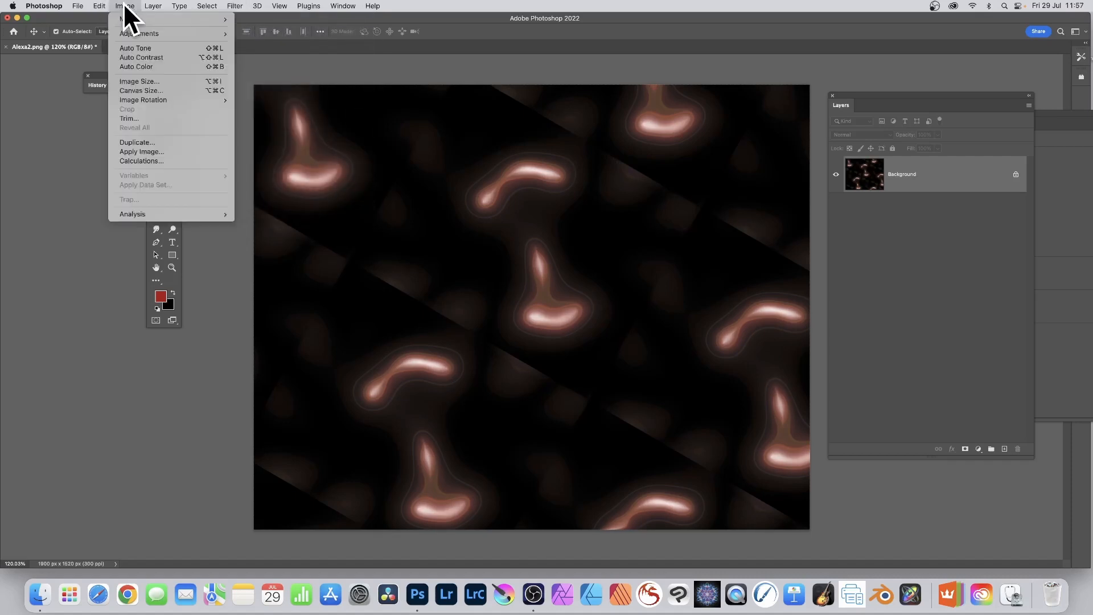
mouse_move(128, 32)
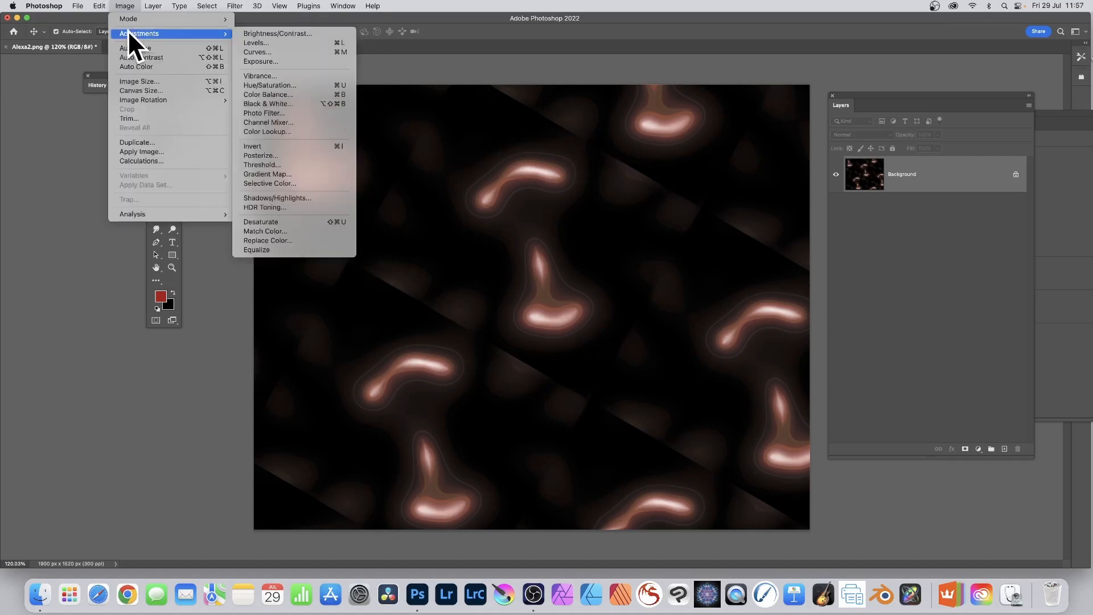
click(289, 43)
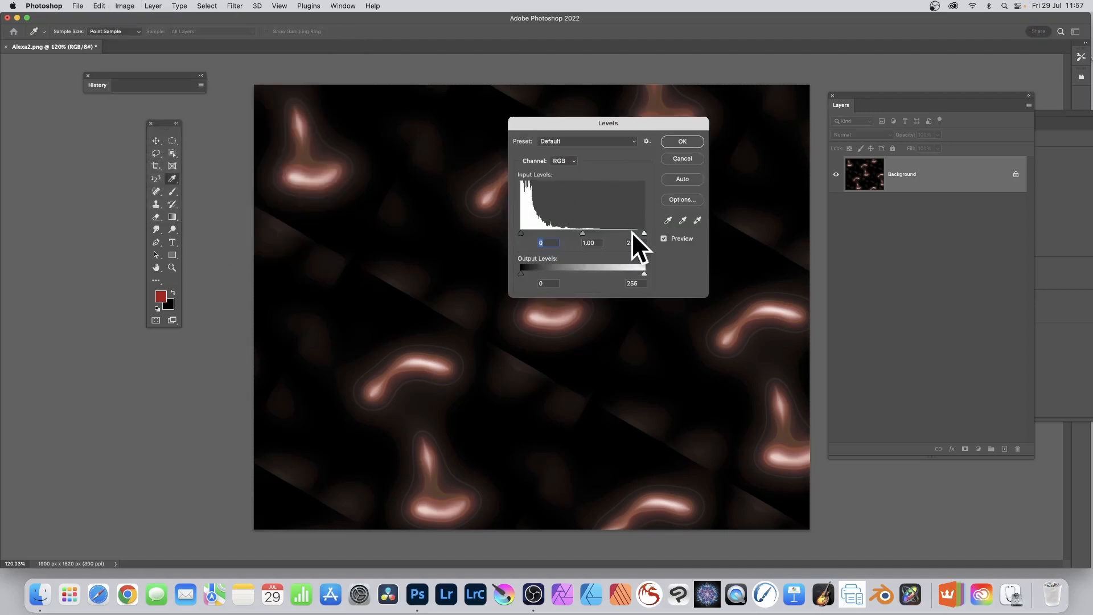
drag(632, 232, 555, 232)
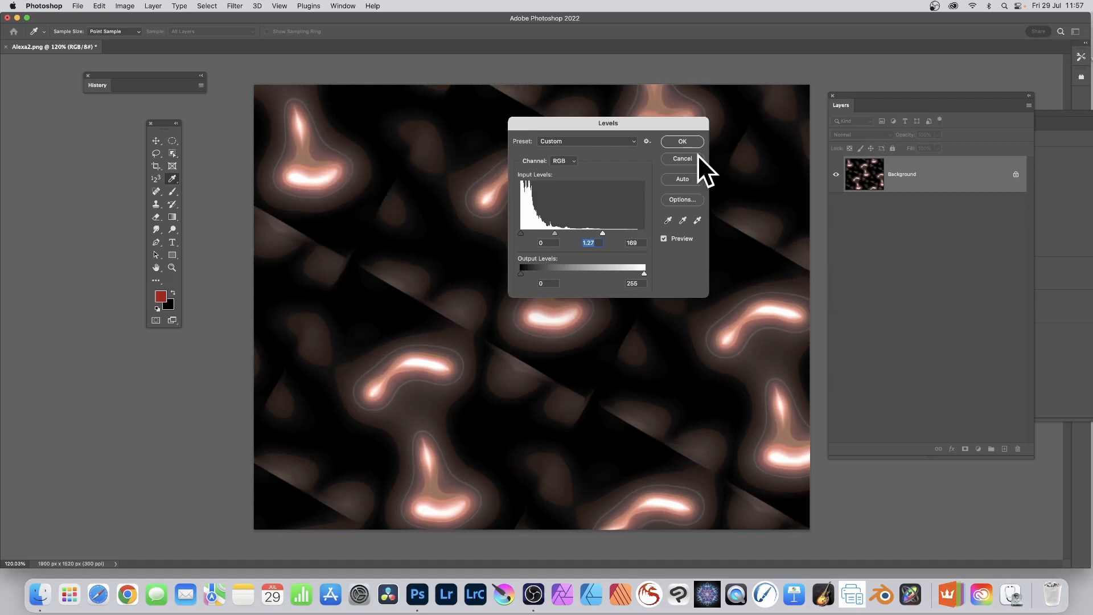
click(687, 143)
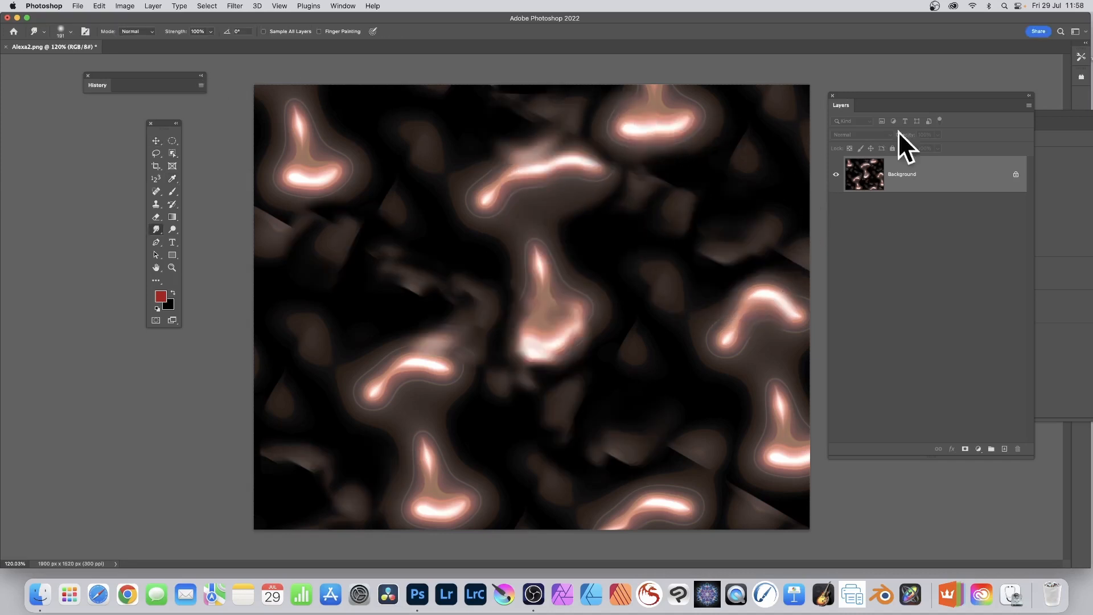
- Unlock the background as a regular layer and duplicate it within the same document under the default copy name
click(1015, 175)
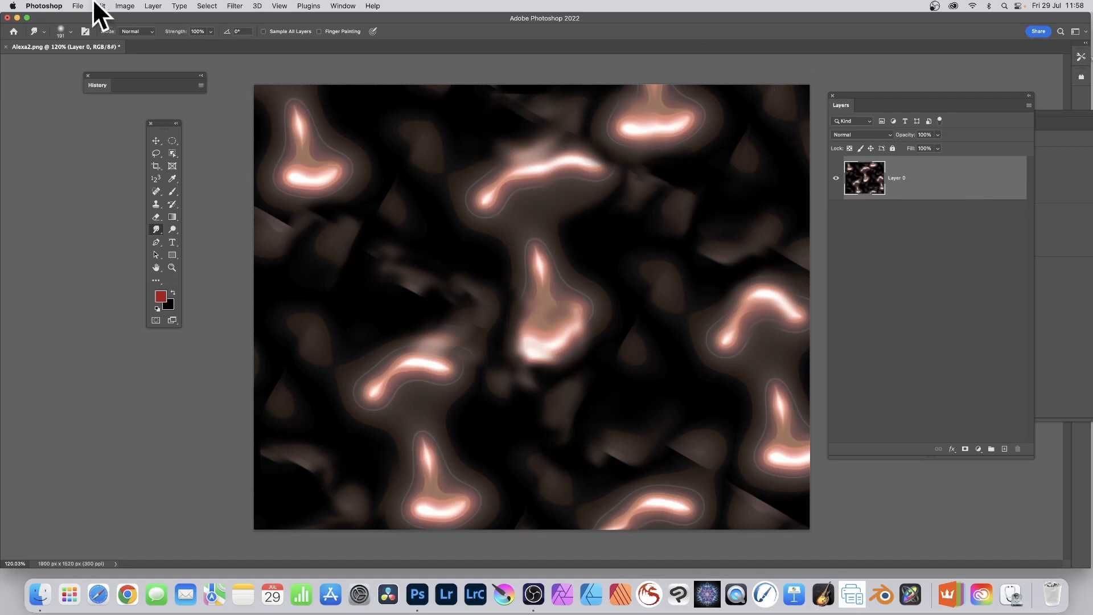
click(152, 6)
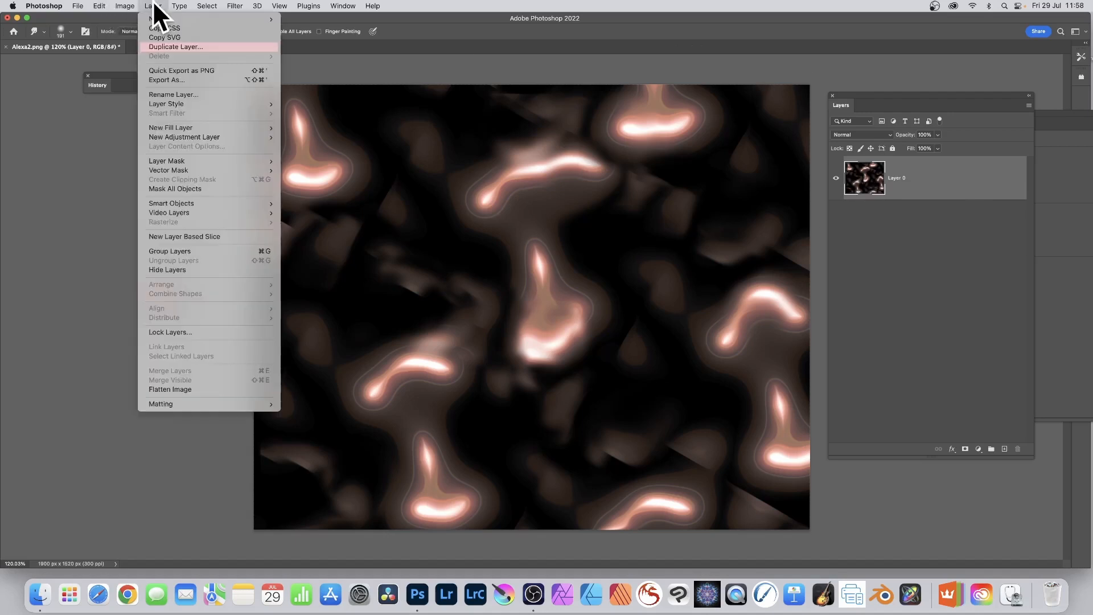
click(172, 48)
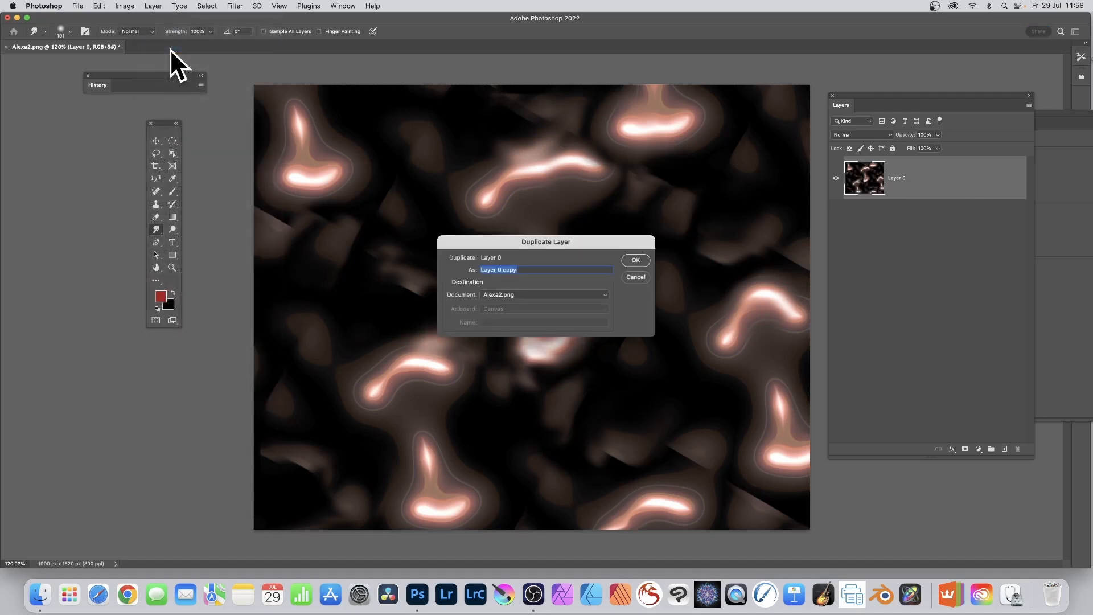
click(635, 260)
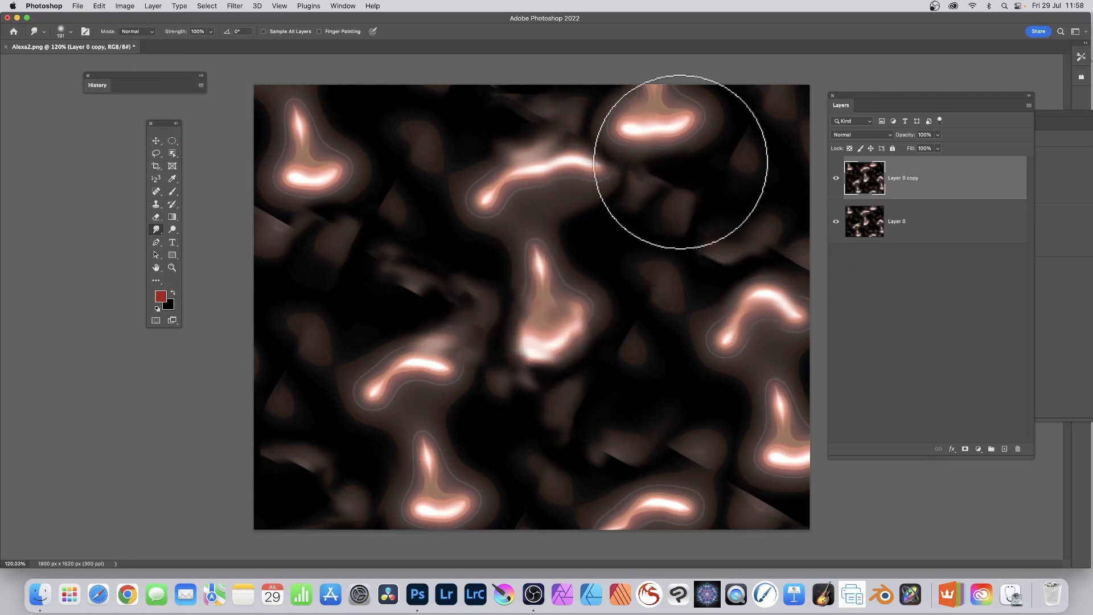
- Turn the duplicate layer upside down over the original, with width and height both at -100%
click(156, 141)
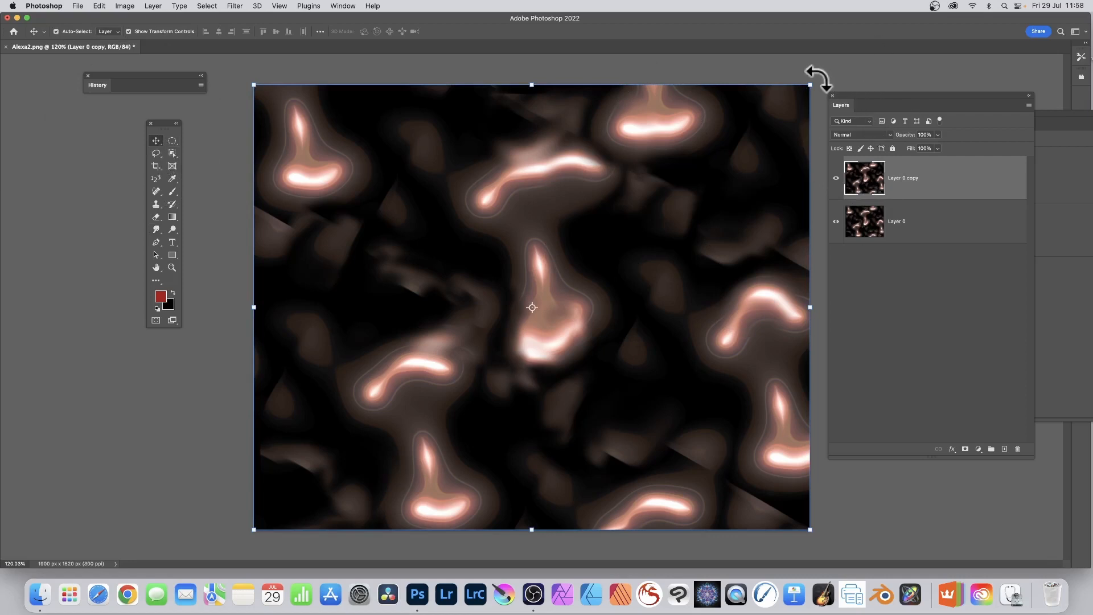
drag(820, 76, 443, 380)
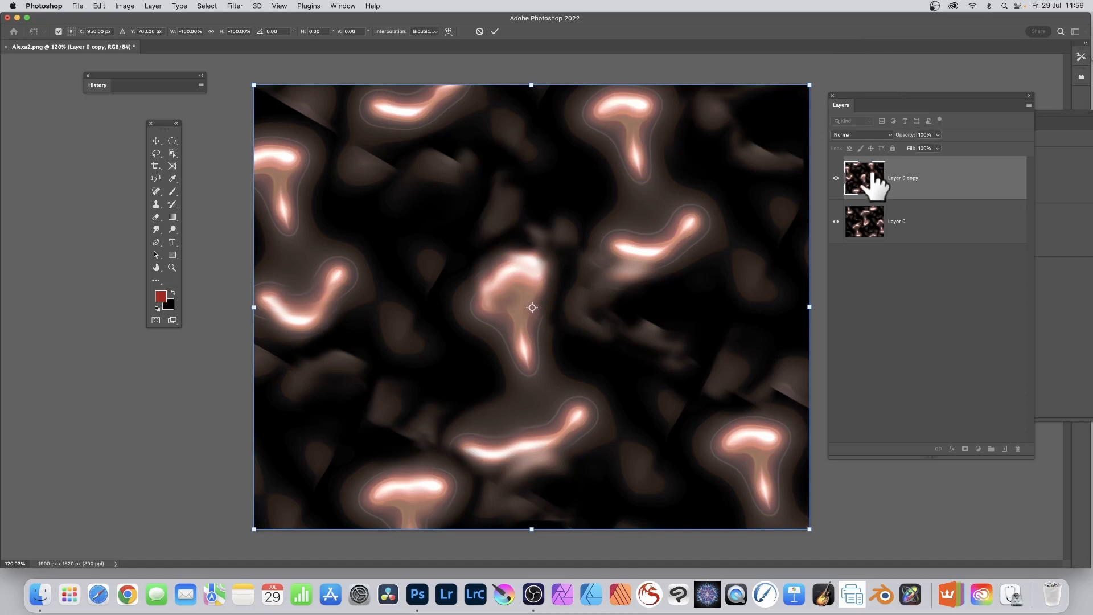
click(496, 32)
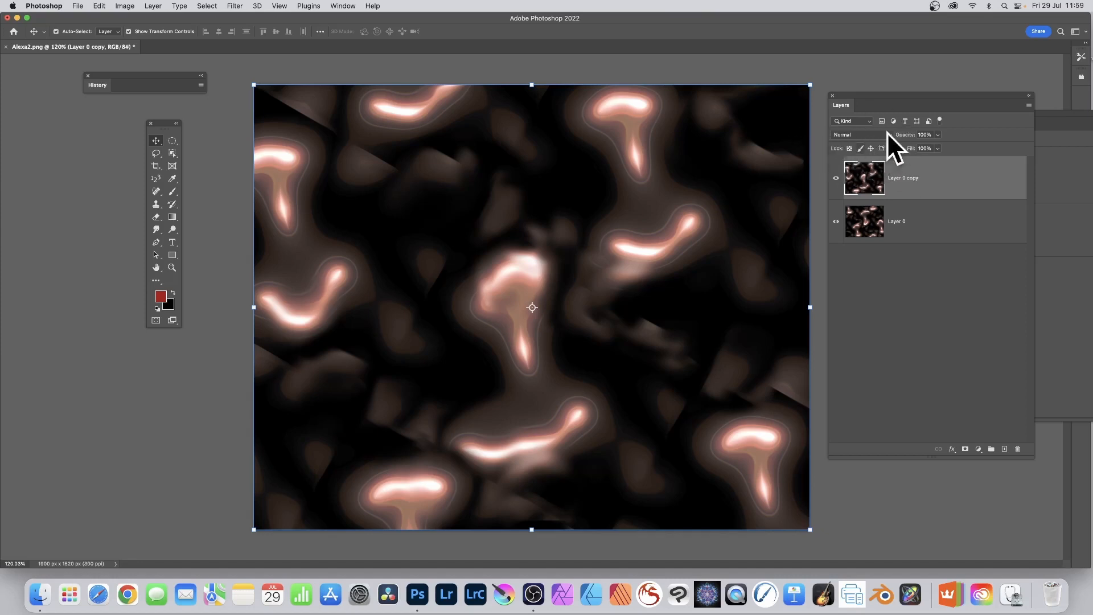
- Set the duplicate layer's blend mode to Difference and flatten the image into a single background
click(857, 134)
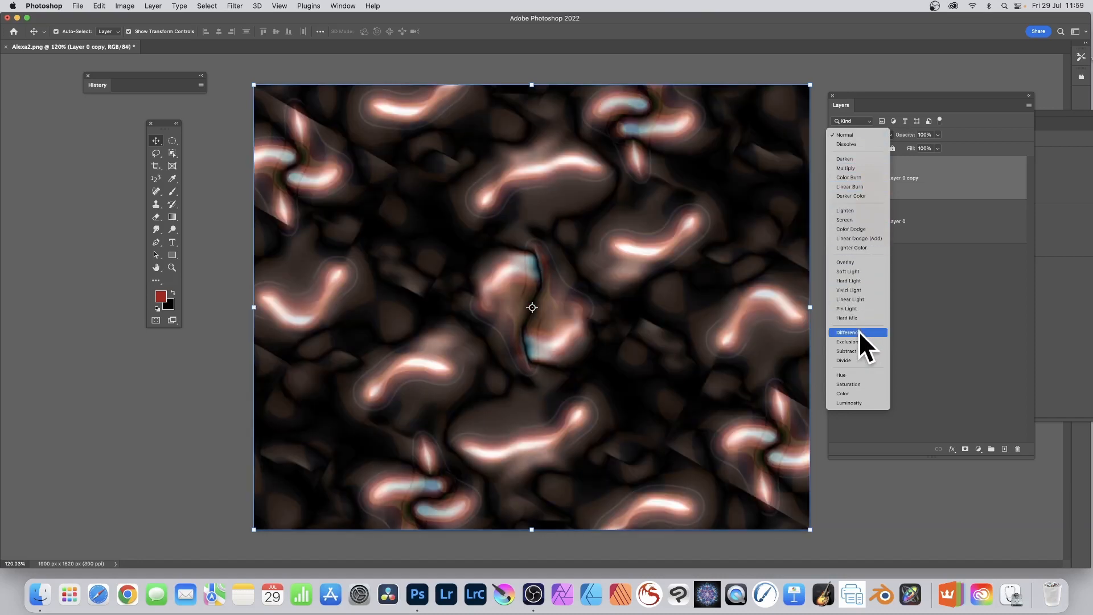
click(854, 333)
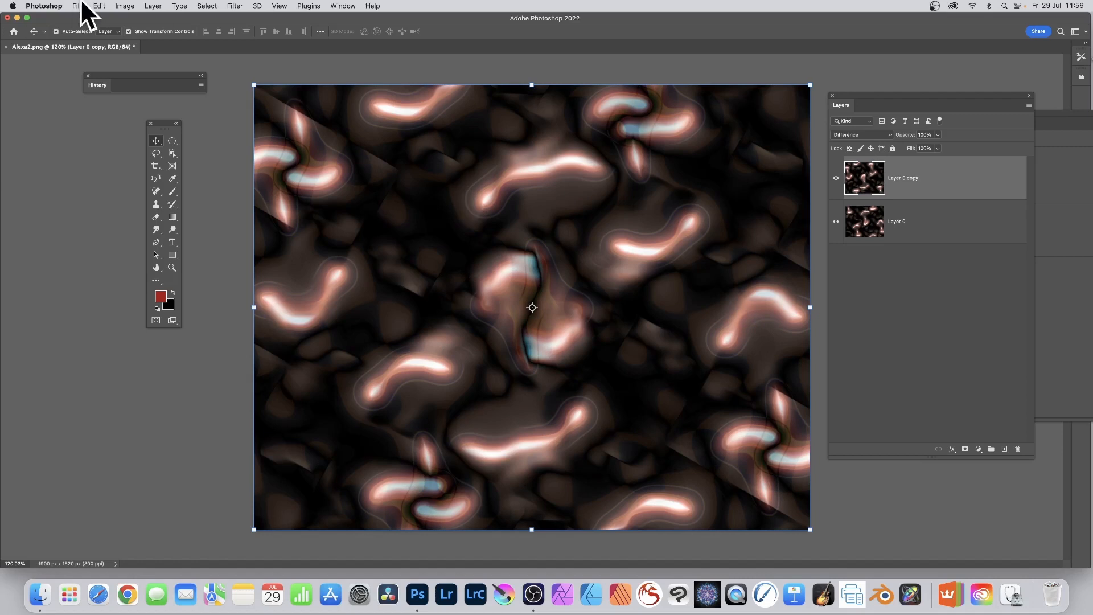
click(153, 5)
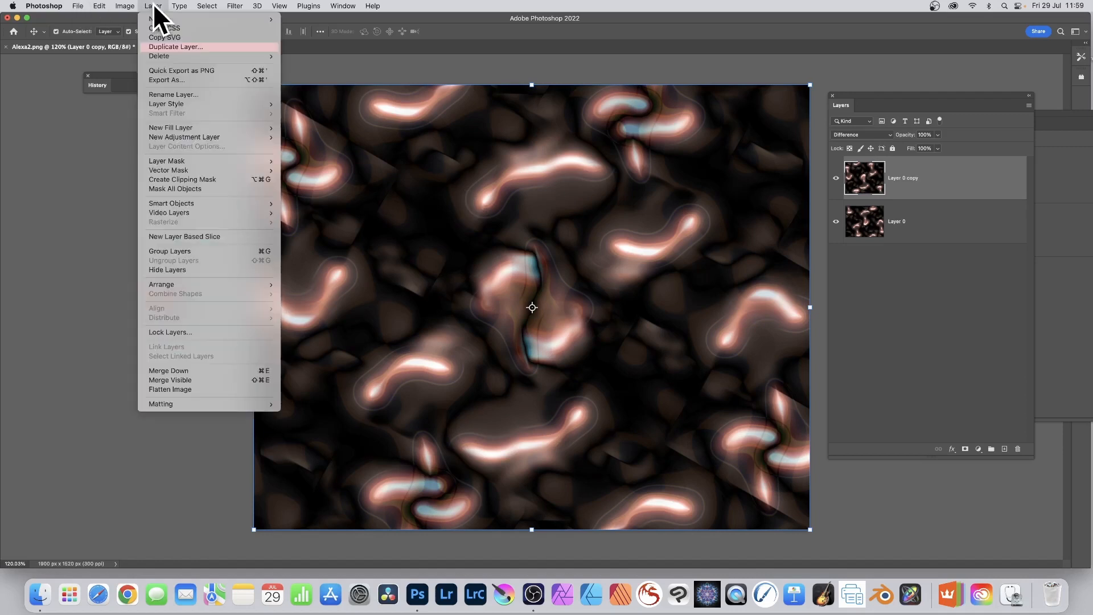
click(180, 391)
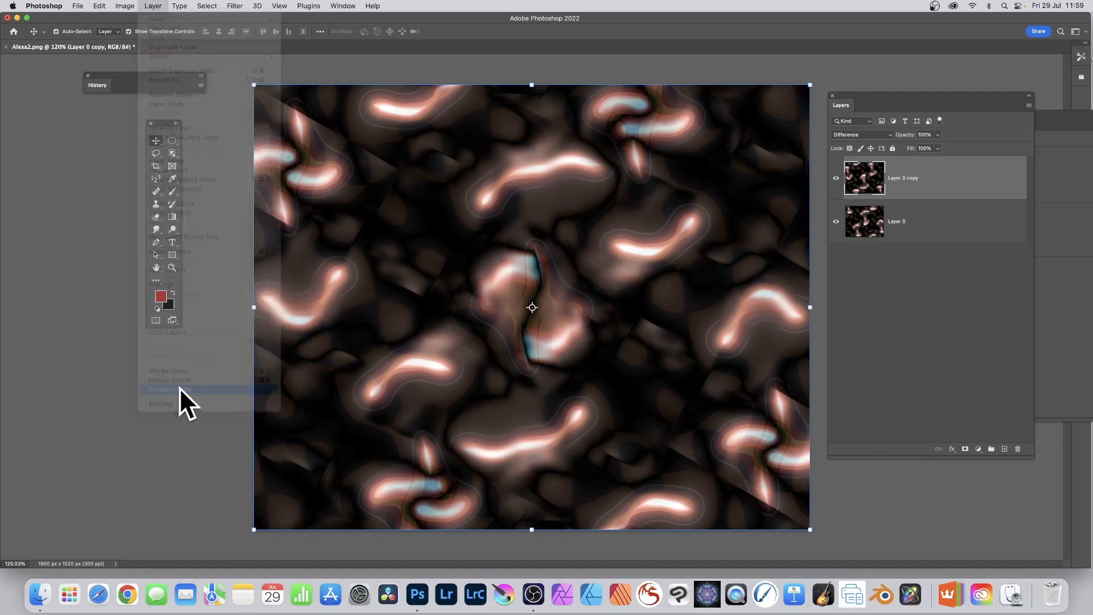
- Smudge the glowing streaks across the flattened image at 100% strength, stretching and bending their ends outward
click(156, 228)
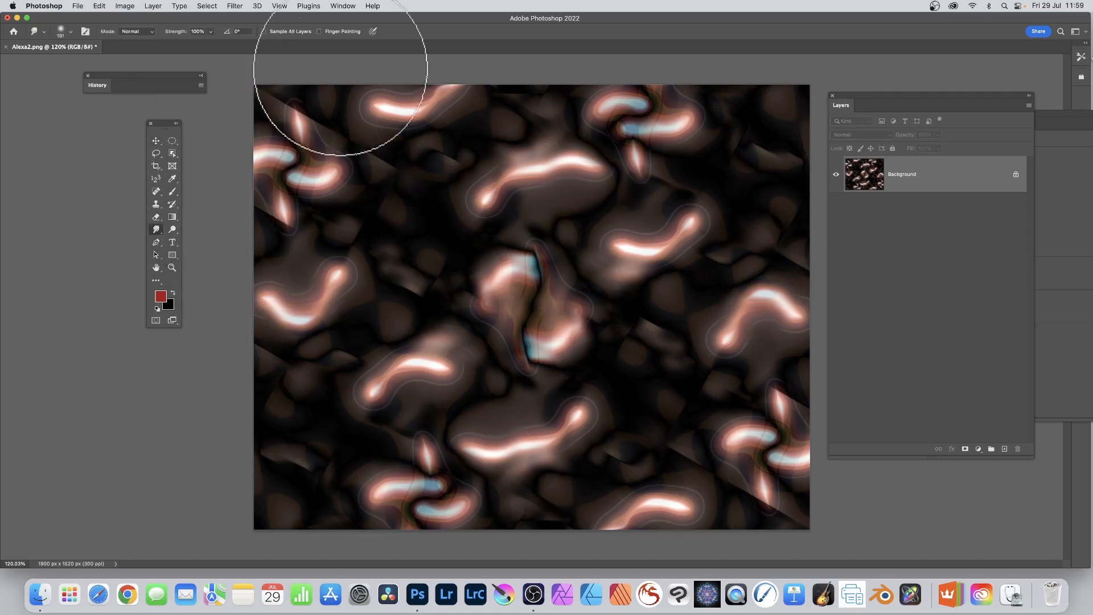
mouse_move(305, 102)
mouse_down()
mouse_move(307, 123)
mouse_move(317, 108)
mouse_move(292, 227)
mouse_move(331, 129)
mouse_move(434, 178)
mouse_move(404, 288)
mouse_move(371, 352)
mouse_move(391, 256)
mouse_move(317, 366)
mouse_move(476, 420)
mouse_move(676, 419)
mouse_move(690, 463)
mouse_move(634, 476)
mouse_move(639, 463)
mouse_move(770, 471)
mouse_move(768, 501)
mouse_move(788, 411)
mouse_move(647, 329)
mouse_move(640, 337)
mouse_move(672, 298)
mouse_move(610, 232)
mouse_move(495, 203)
mouse_move(422, 275)
mouse_up()
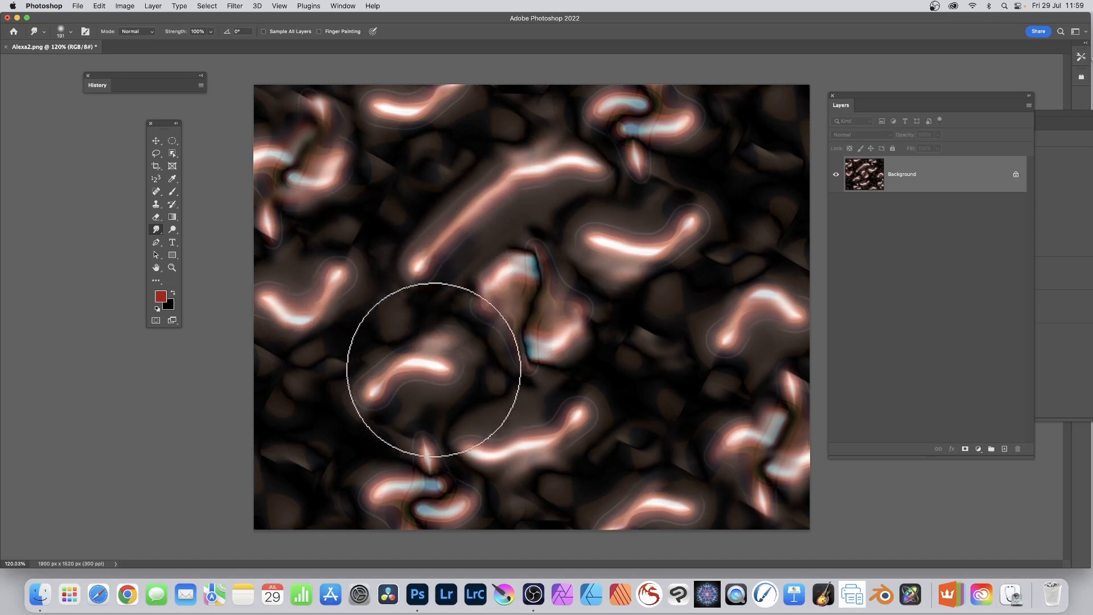
mouse_move(452, 390)
mouse_down()
mouse_move(494, 388)
mouse_move(480, 391)
mouse_move(589, 387)
mouse_move(613, 404)
mouse_move(593, 406)
mouse_move(627, 389)
mouse_move(662, 336)
mouse_move(643, 312)
mouse_move(711, 199)
mouse_move(689, 230)
mouse_move(671, 224)
mouse_move(689, 244)
mouse_move(624, 247)
mouse_move(645, 141)
mouse_up()
drag(680, 128, 710, 117)
- Rework the long diagonal streak and the shapes in the image's upper-left area with Smudge strokes, undoing unwanted ones
mouse_move(495, 181)
mouse_down()
mouse_move(484, 176)
mouse_move(454, 219)
mouse_move(417, 183)
mouse_move(429, 204)
mouse_up()
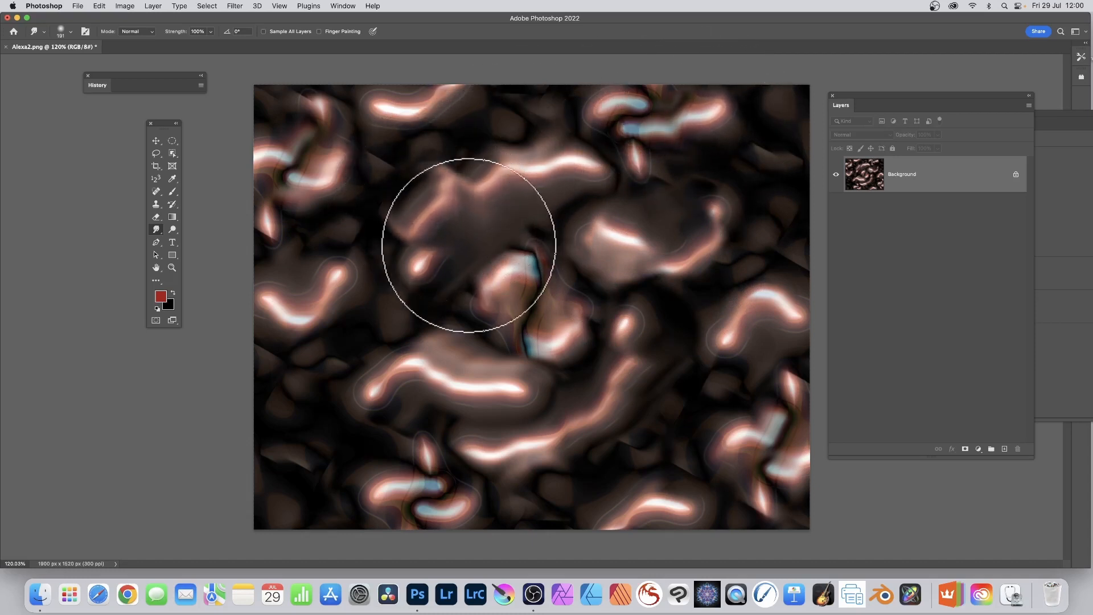
key(super+z)
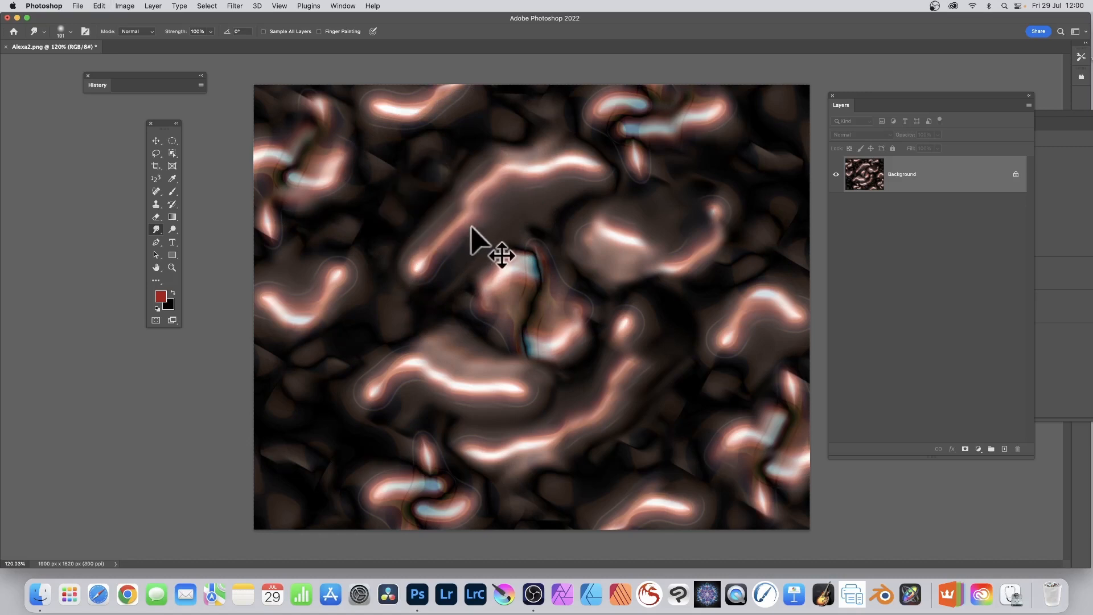
mouse_move(438, 229)
mouse_down()
mouse_move(427, 254)
mouse_move(410, 254)
mouse_move(379, 288)
mouse_move(358, 297)
mouse_move(335, 286)
mouse_move(360, 265)
mouse_move(321, 265)
mouse_move(318, 297)
mouse_move(361, 279)
mouse_move(347, 277)
mouse_move(374, 221)
mouse_move(357, 167)
mouse_move(401, 169)
mouse_up()
key(super+z)
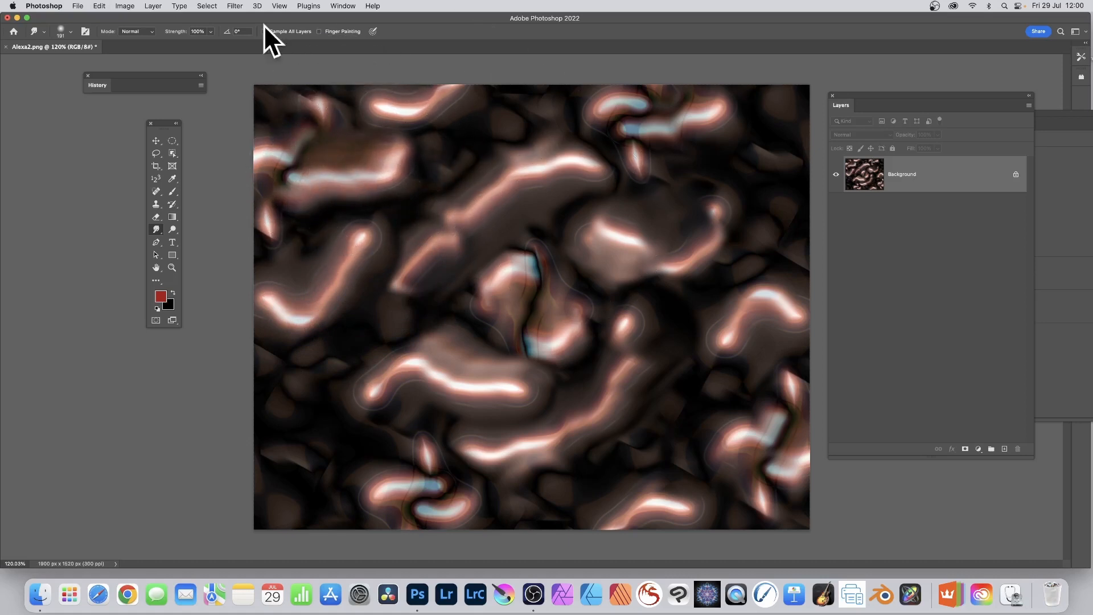
- Lighten the smudged image with a Levels adjustment, setting the input midtones to 1.16 and the white point to 211
click(127, 6)
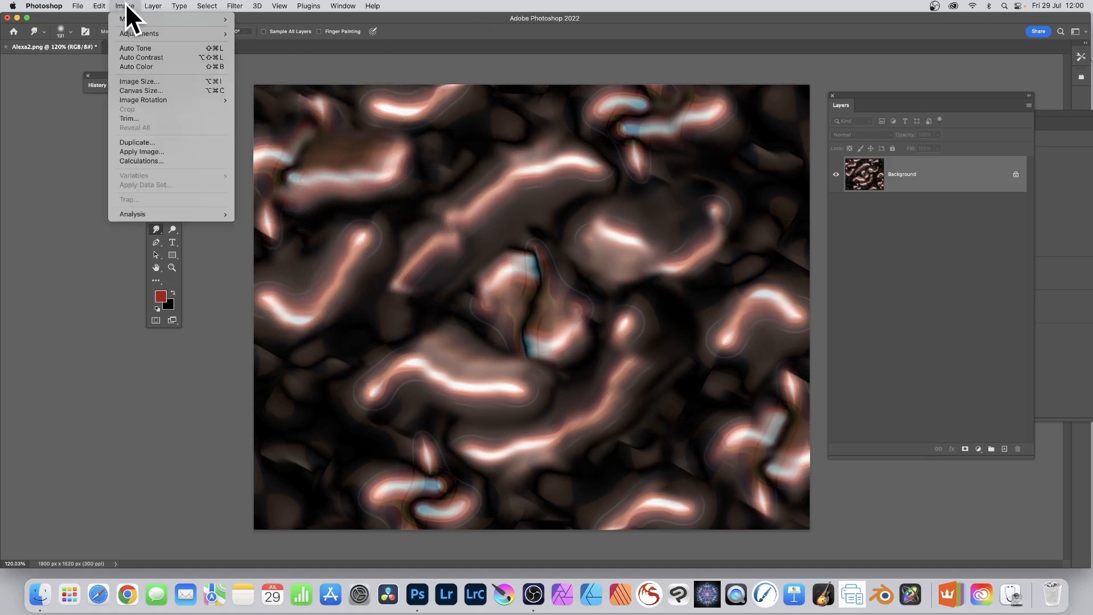
mouse_move(128, 33)
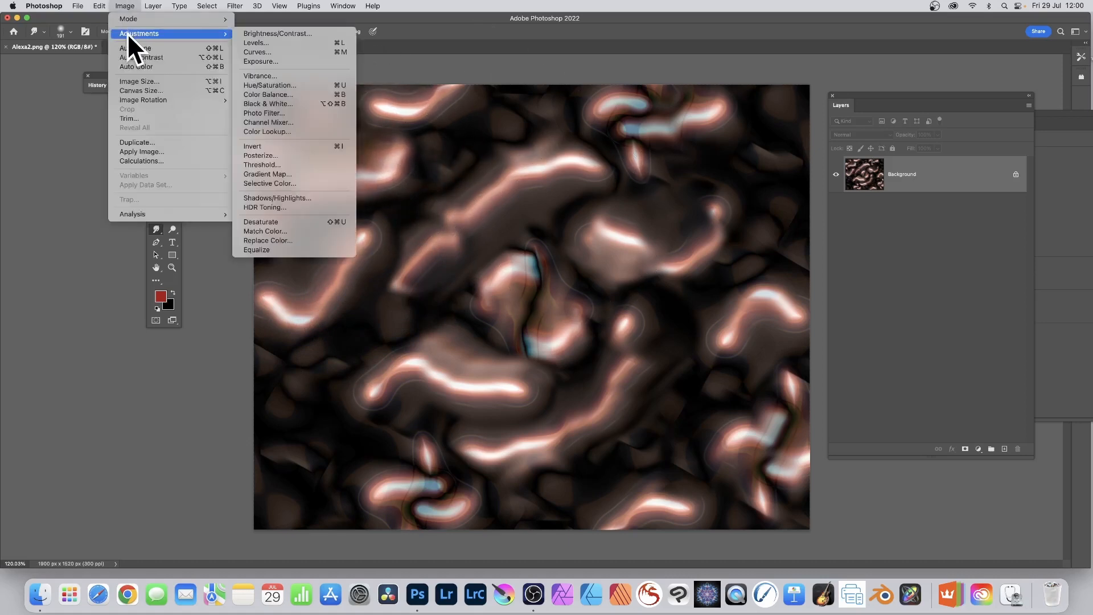
click(272, 44)
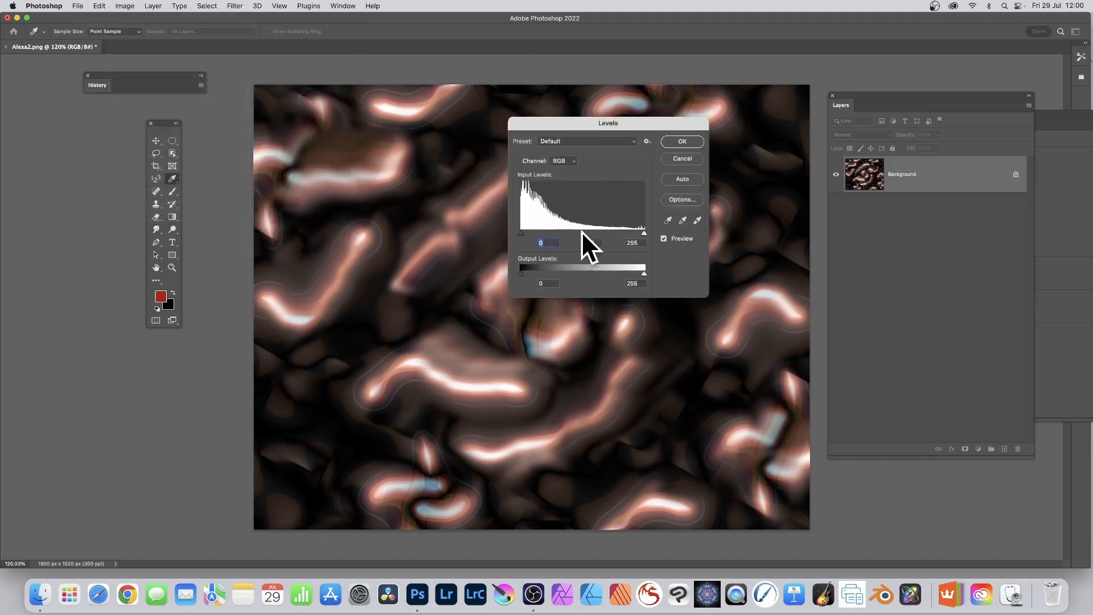
drag(582, 232, 566, 232)
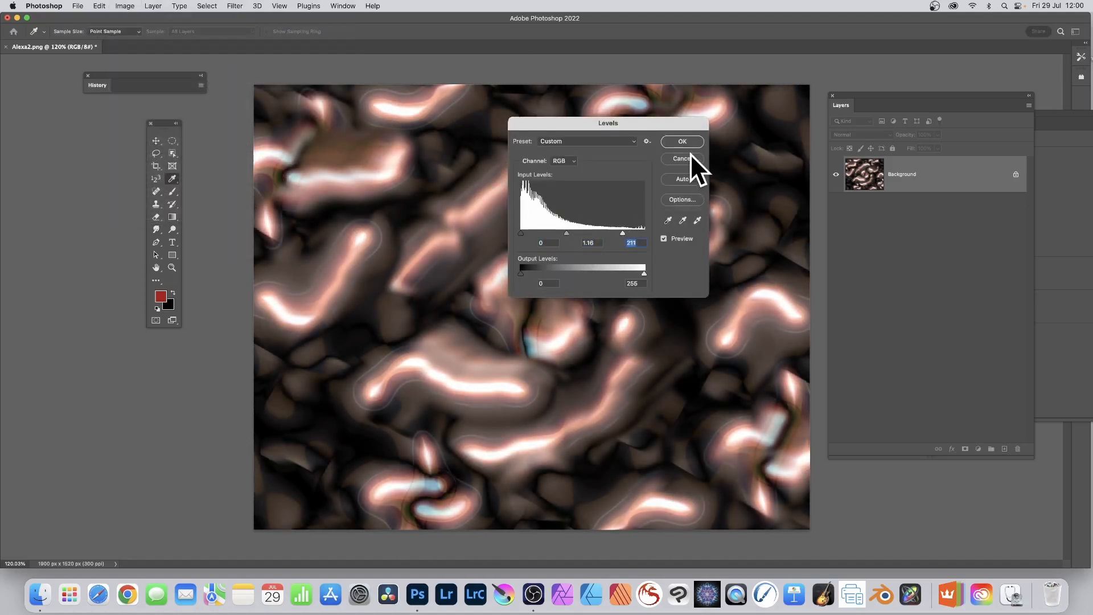
click(683, 143)
- Apply the Oil Paint filter to the smudged image with Stylization 10, Cleanliness 10, Scale 9.7 and Bristle Detail 9.7
click(234, 7)
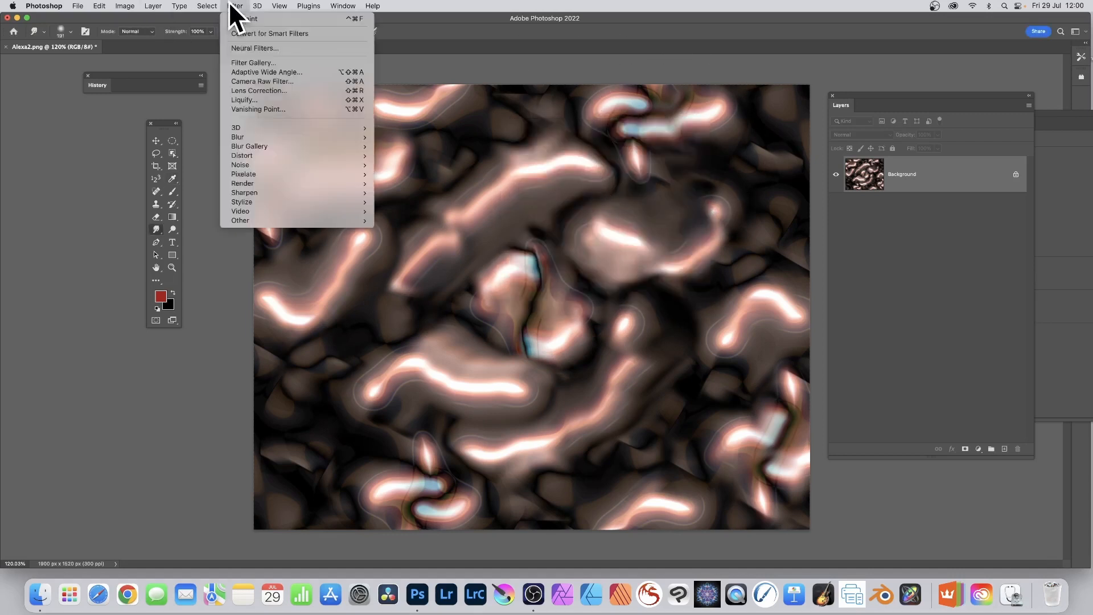
mouse_move(282, 200)
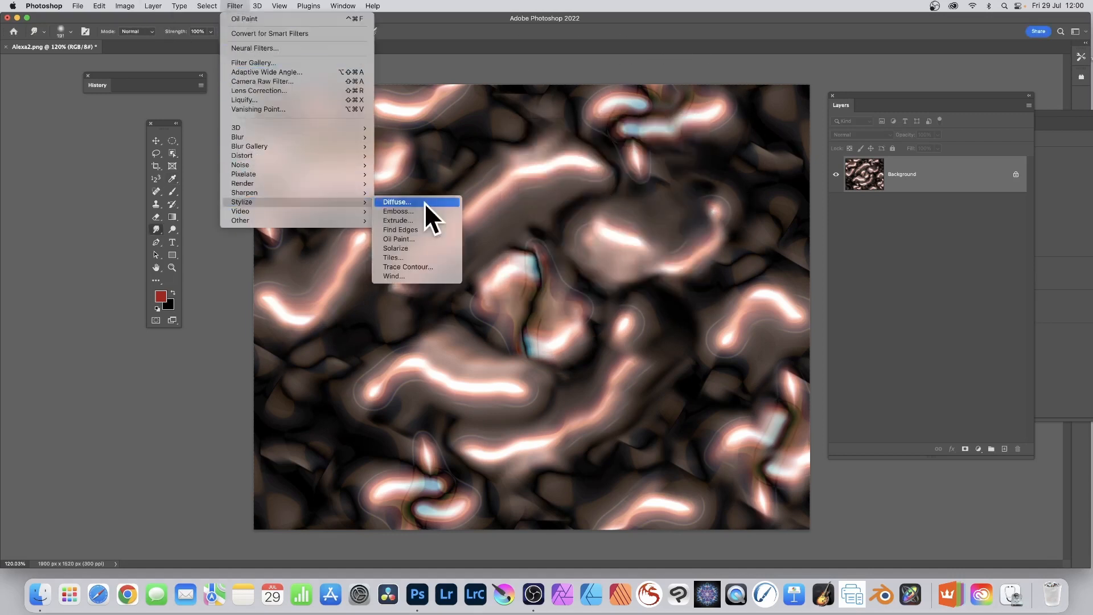
click(411, 238)
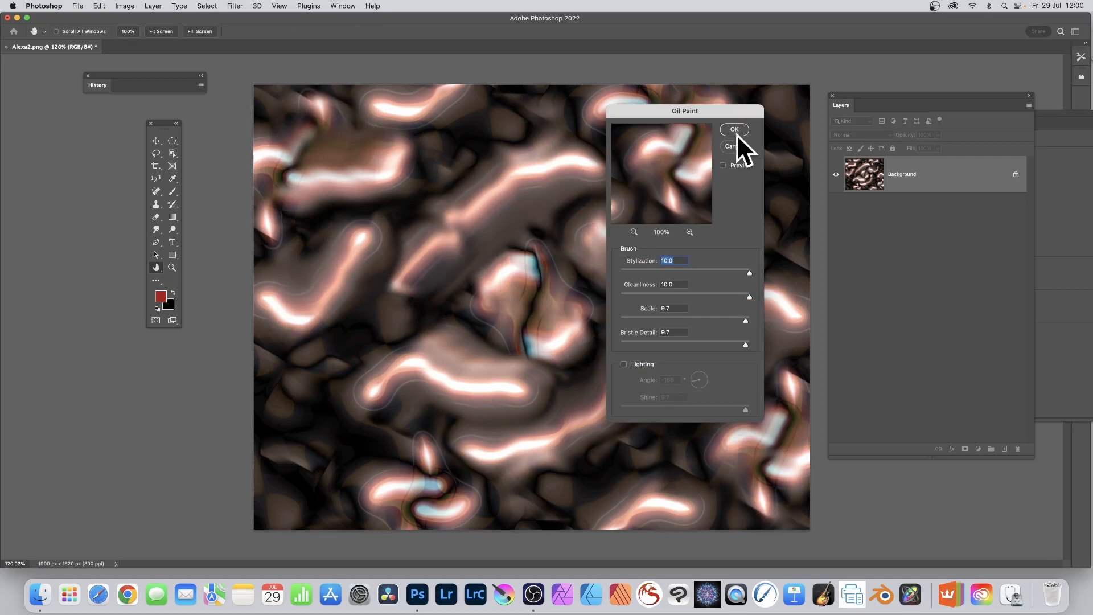
click(735, 132)
- Repeat the last Oil Paint filter several times to make the smudged streaks smoother and more fluid
click(235, 6)
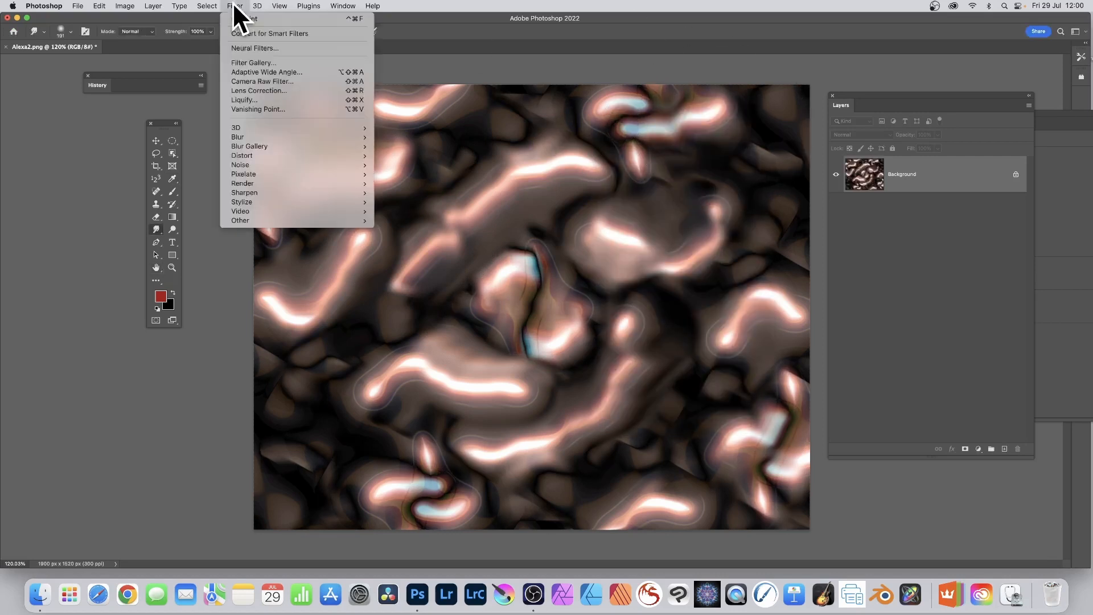
click(234, 5)
click(234, 6)
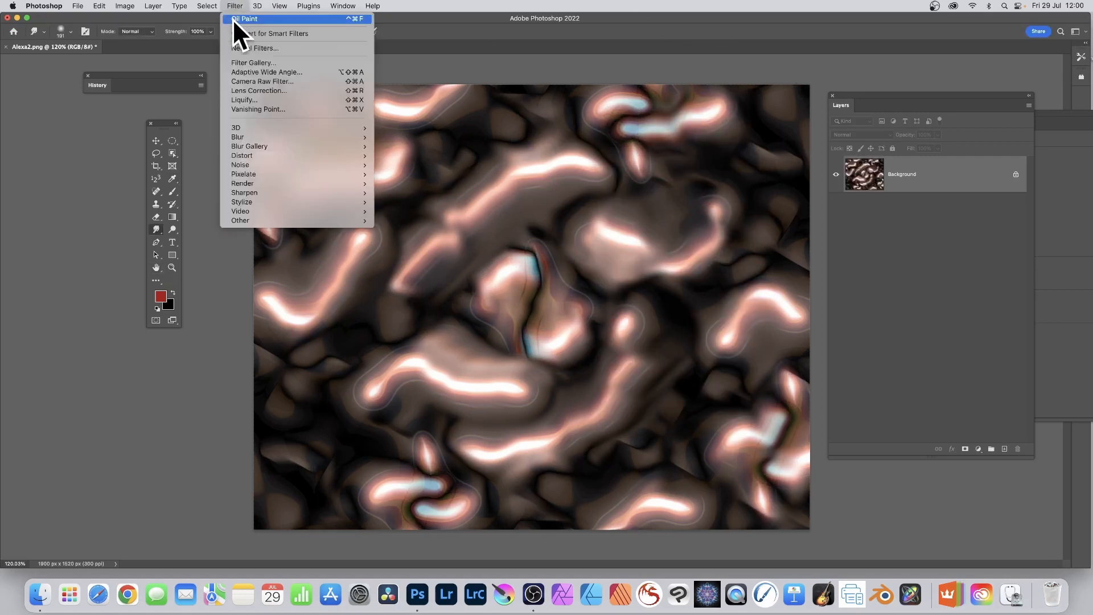
click(233, 6)
click(233, 6)
click(233, 6)
click(232, 7)
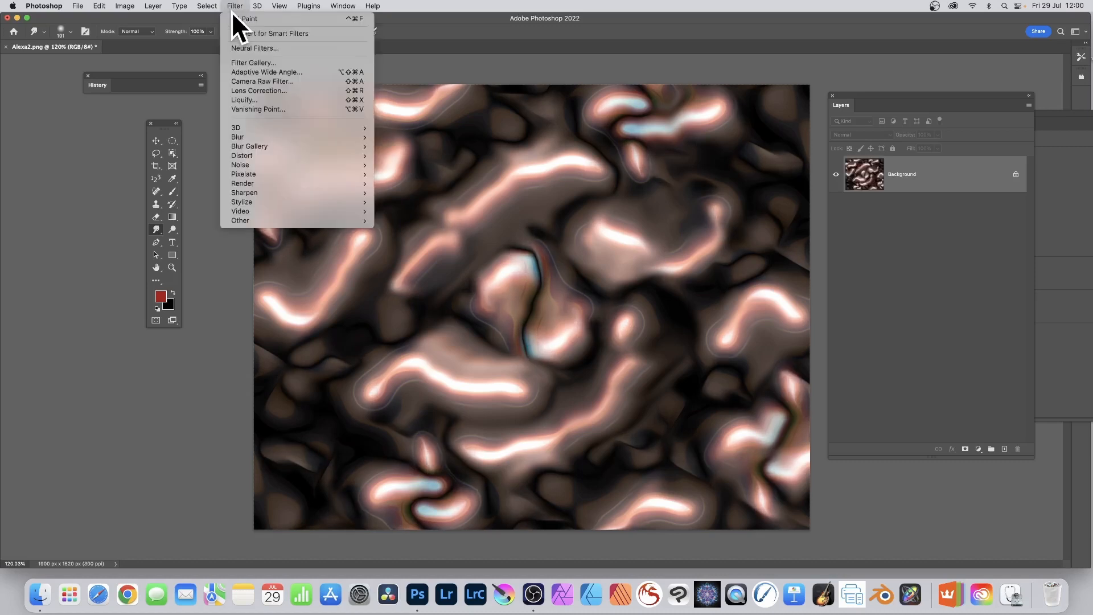
click(232, 18)
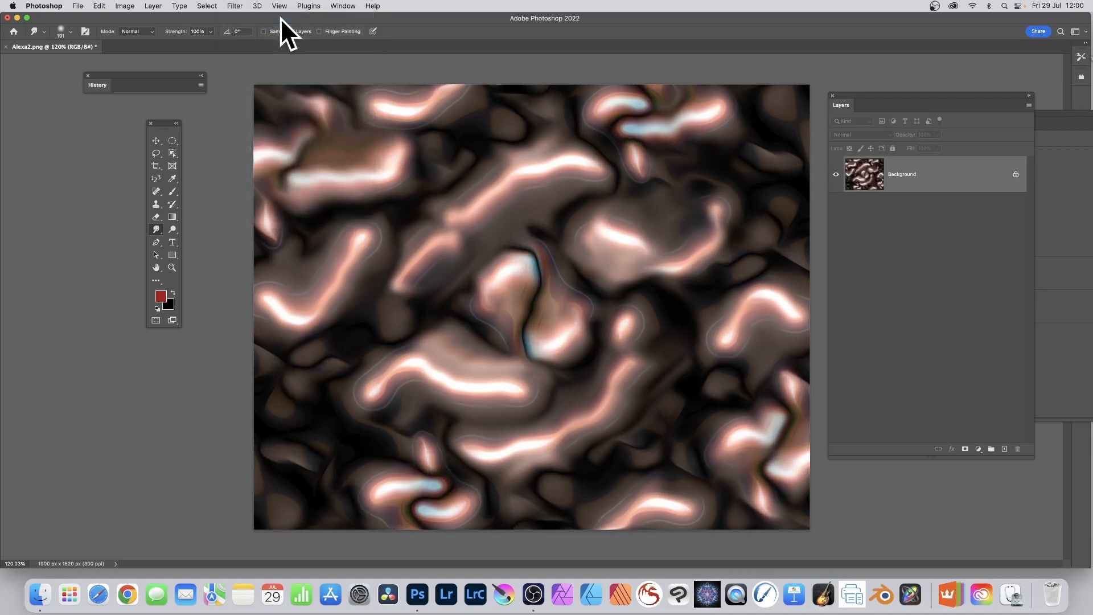